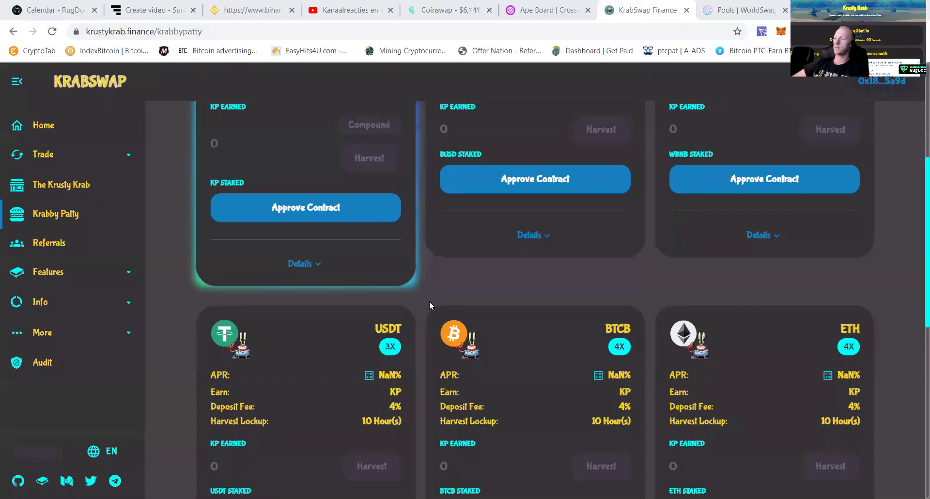
# - Scroll the Krabby Patty farms page down to the DOT, ADA and CAKE pool cards
pyautogui.scroll(-6, 429, 300)
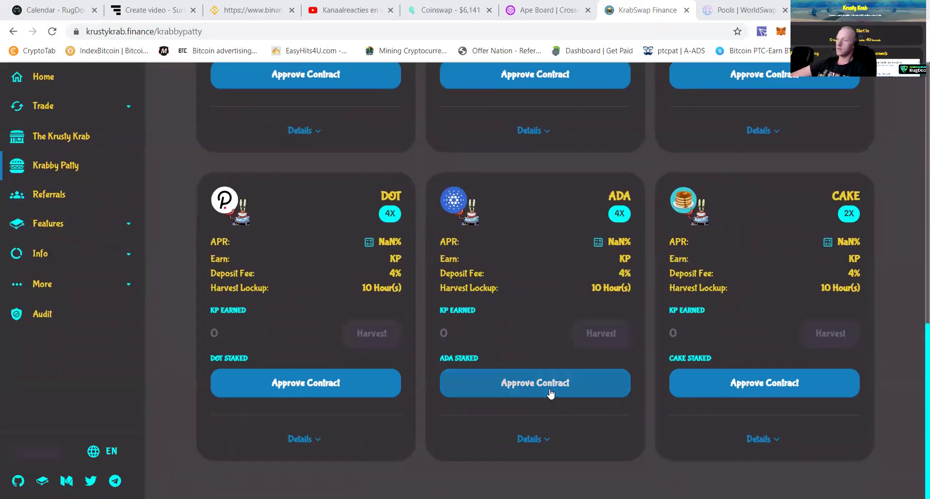
# - Approve the ADA and DOT pool contracts, then confirm the ADA deposit form shows 0 ADA available
pyautogui.click(543, 386)
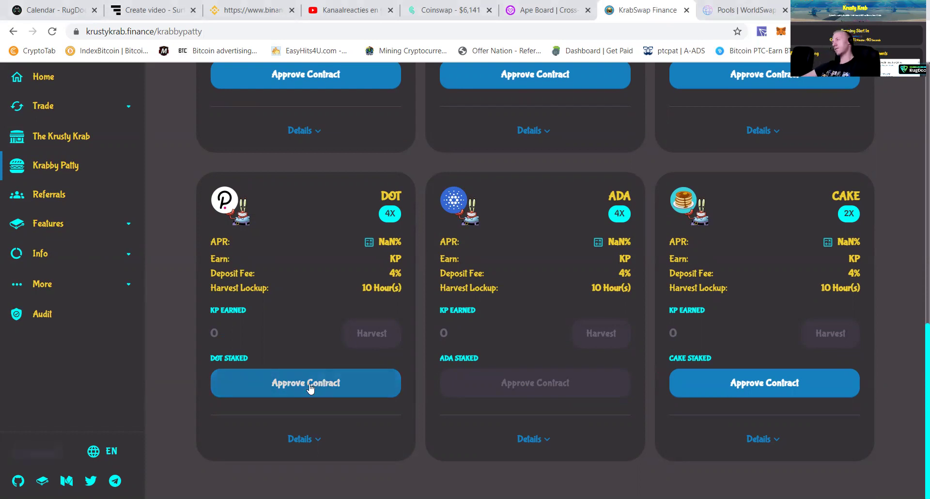
pyautogui.click(345, 385)
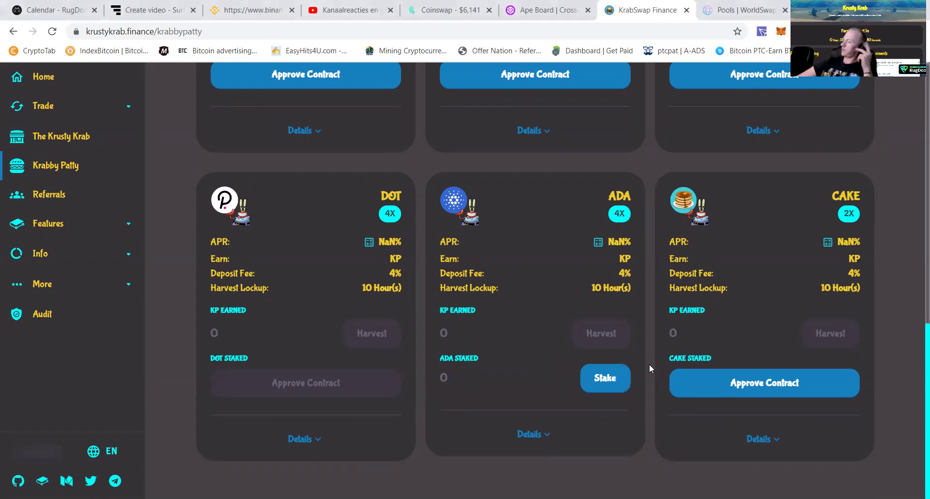
pyautogui.click(582, 377)
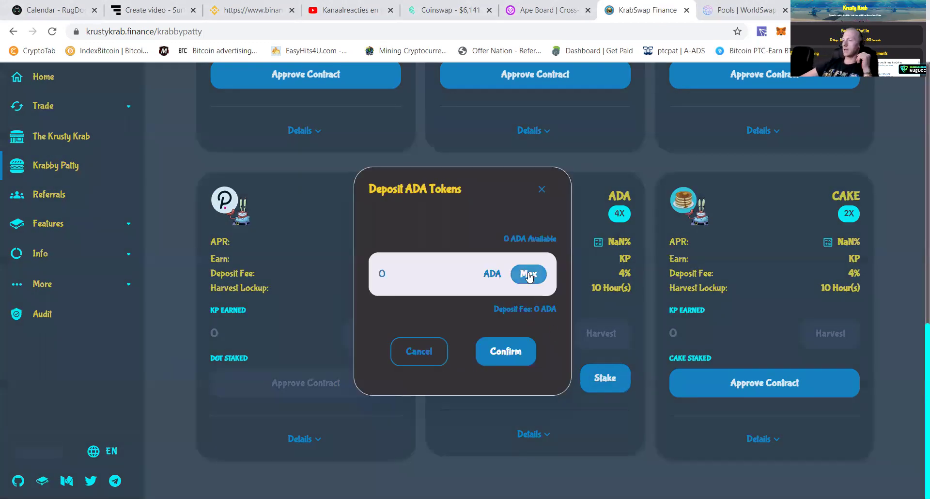
pyautogui.click(542, 189)
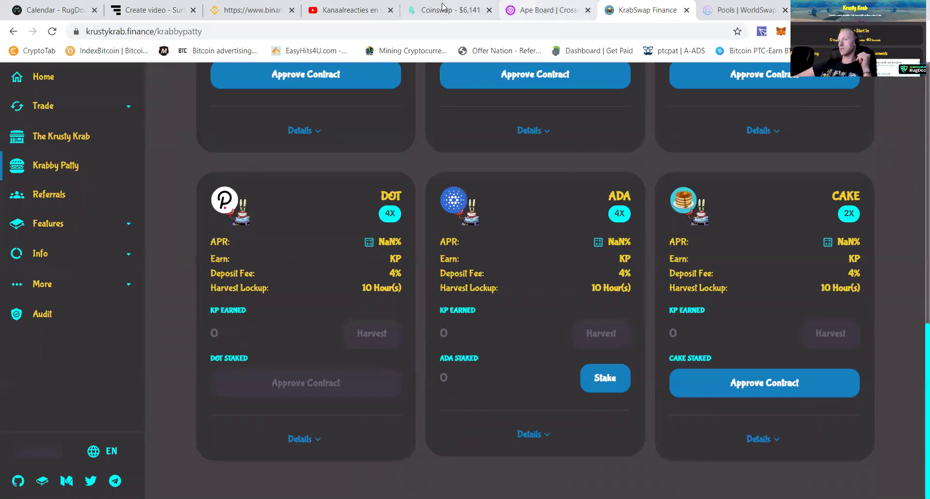
# - On Coinswap, set USDT as the receive token to see its 100 balance, then return to KrabSwap
pyautogui.click(463, 12)
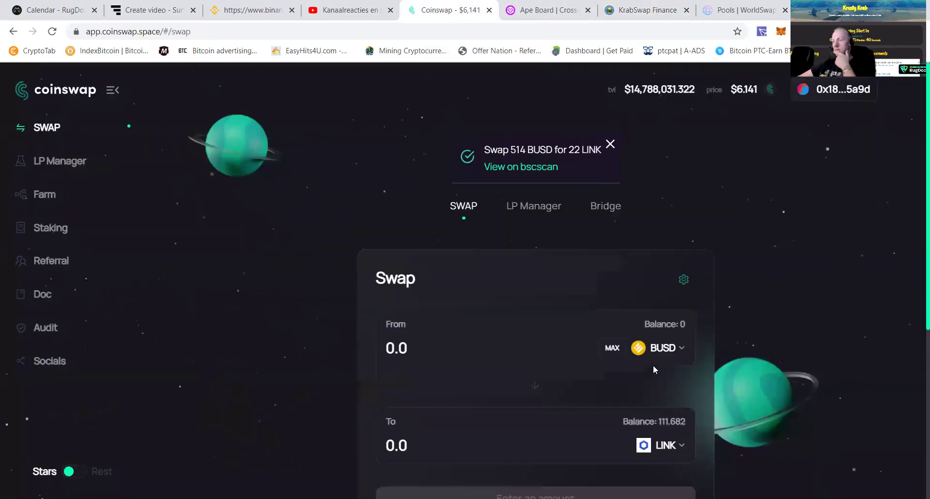
pyautogui.click(661, 445)
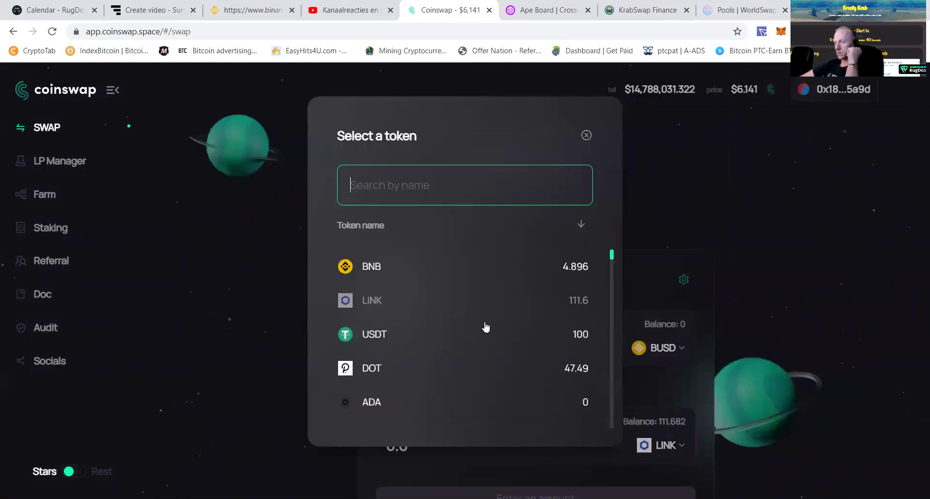
pyautogui.click(382, 331)
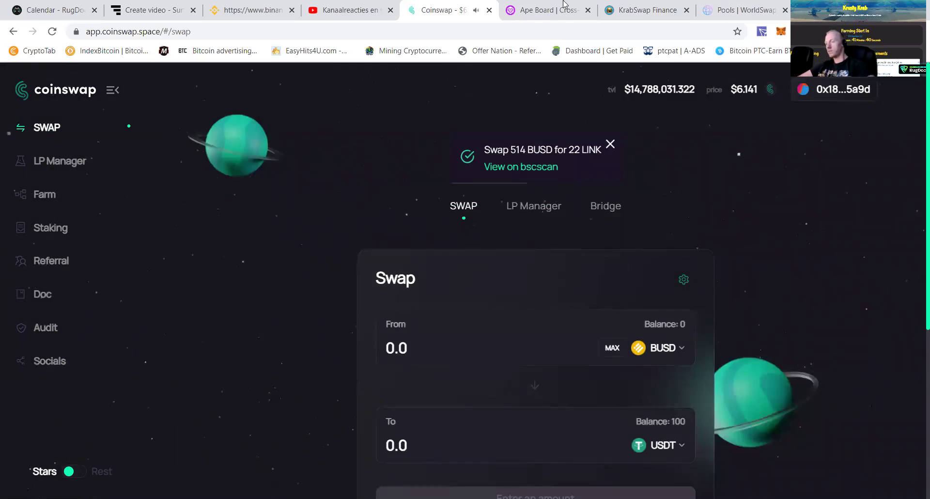
pyautogui.click(648, 10)
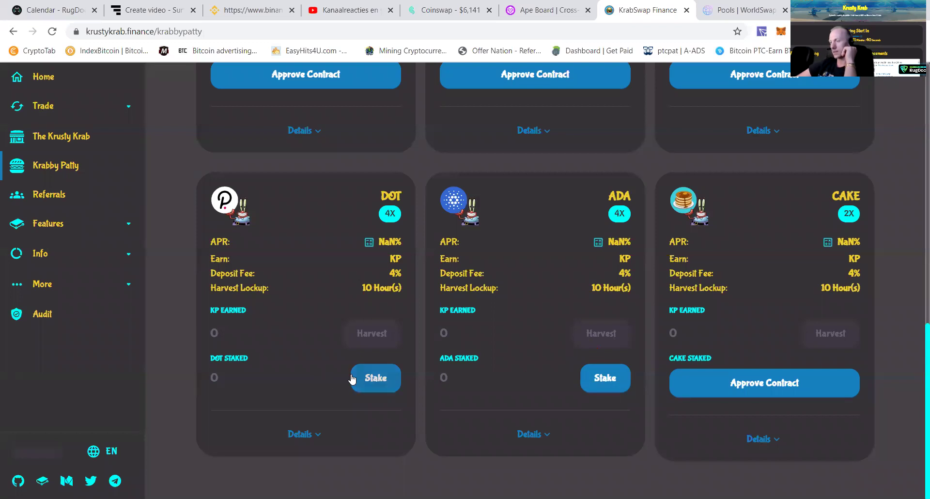
# - Stake the full 47.494162447528257333 DOT balance in the DOT pool, with a 1.8997 DOT fee
pyautogui.click(367, 373)
pyautogui.click(531, 267)
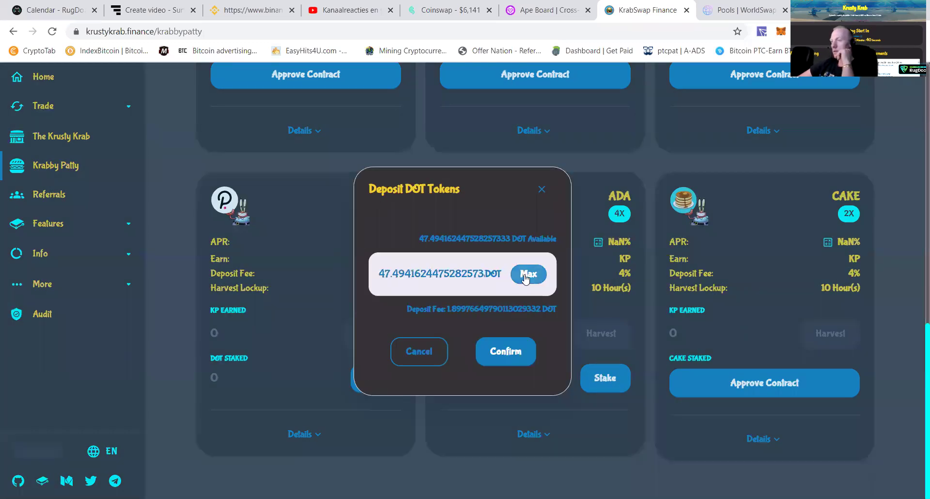
pyautogui.click(500, 345)
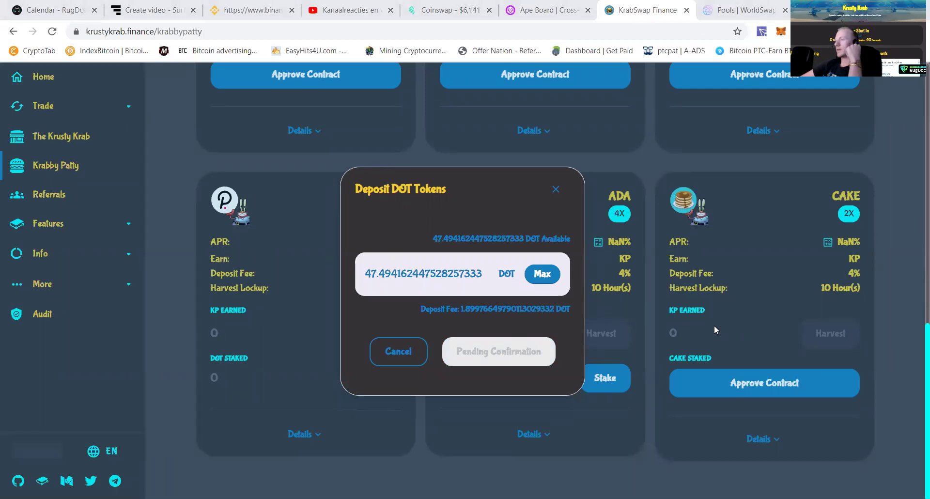
# - Open KrabSwap's Liquidity page from the Trade menu in a new tab
pyautogui.click(556, 190)
pyautogui.scroll(8, 322, 307)
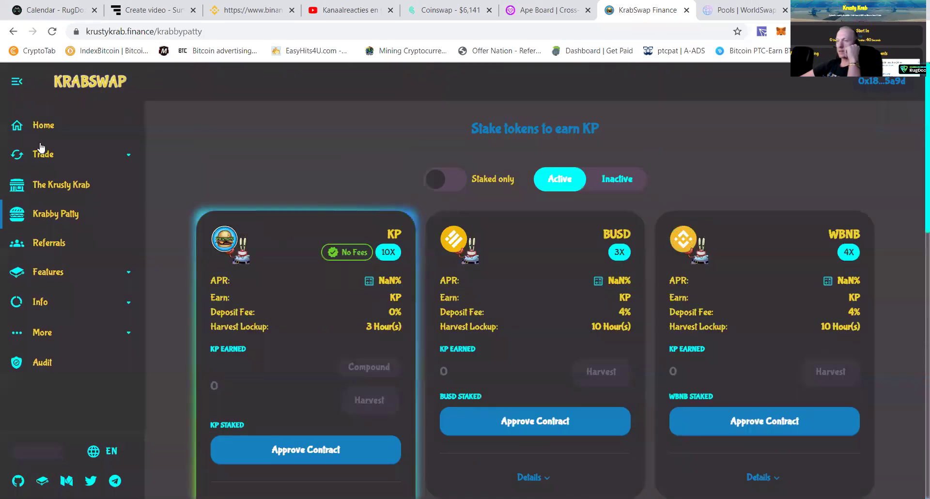
pyautogui.click(40, 155)
pyautogui.rightClick(41, 212)
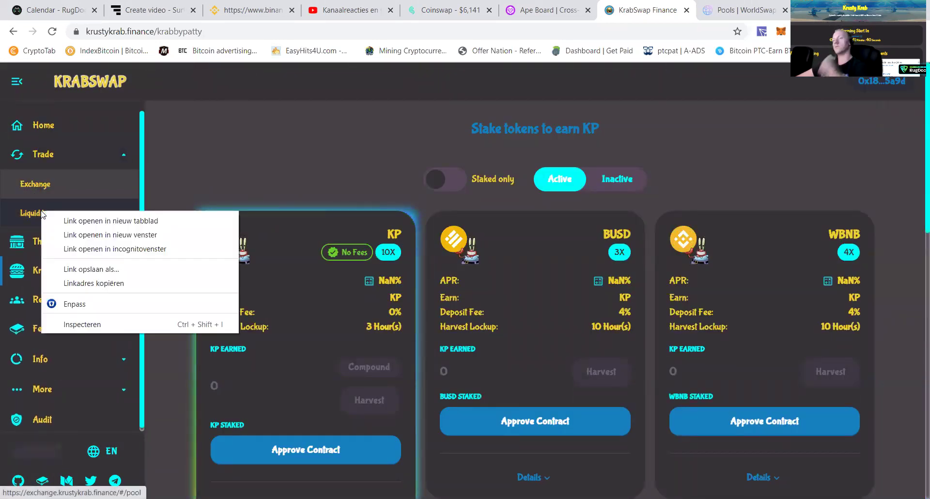
pyautogui.click(68, 220)
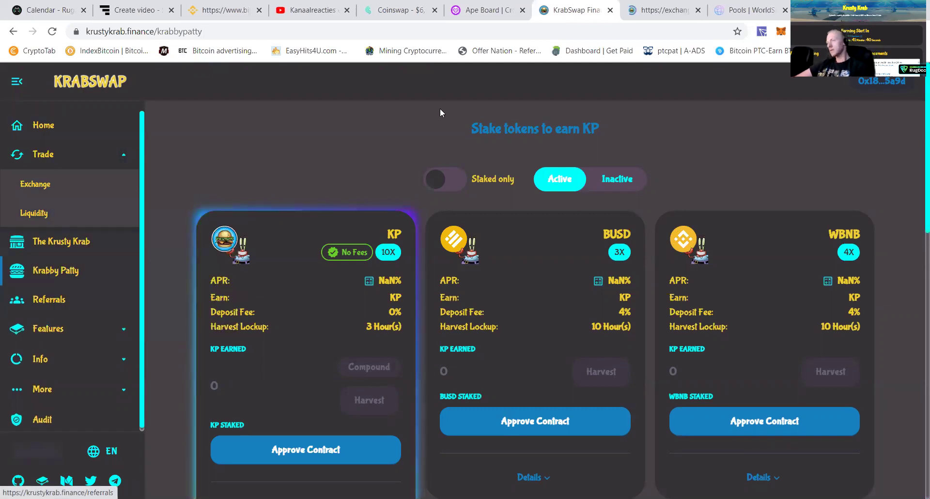
pyautogui.click(672, 19)
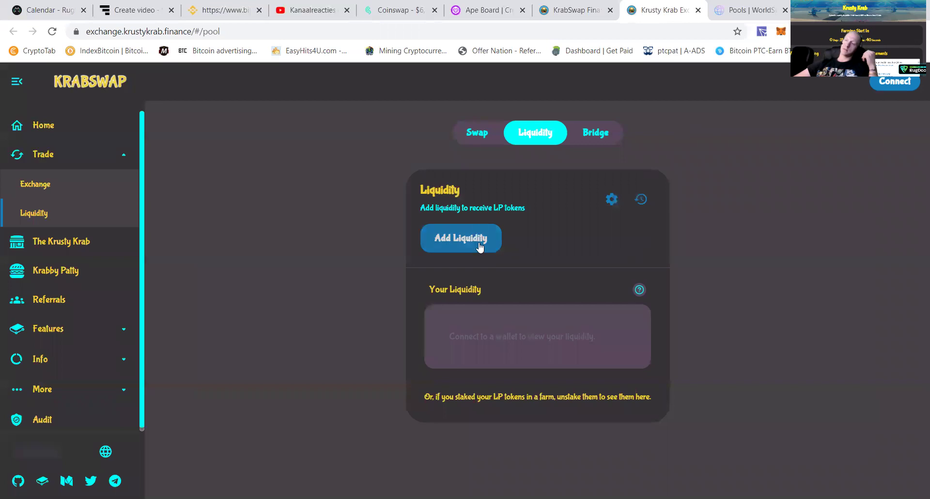
# - Start an Add Liquidity form with BNB preset and open the second-token chooser
pyautogui.click(475, 242)
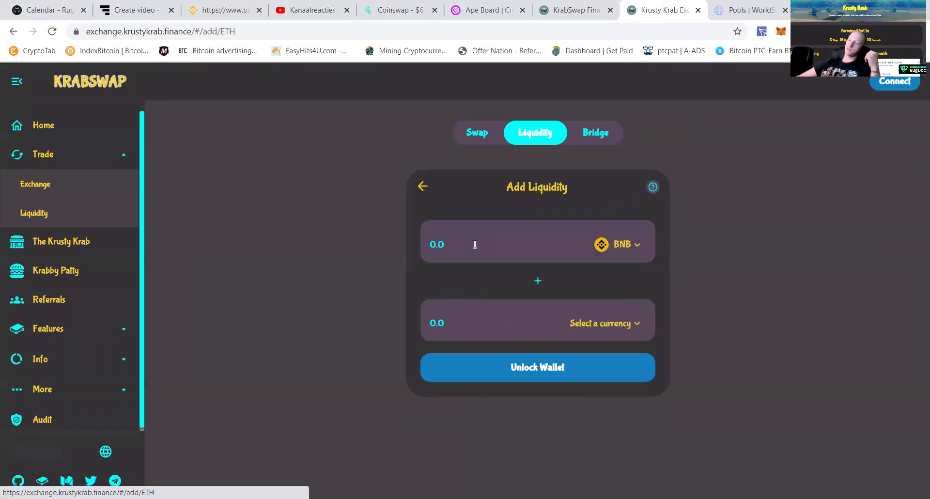
pyautogui.click(616, 326)
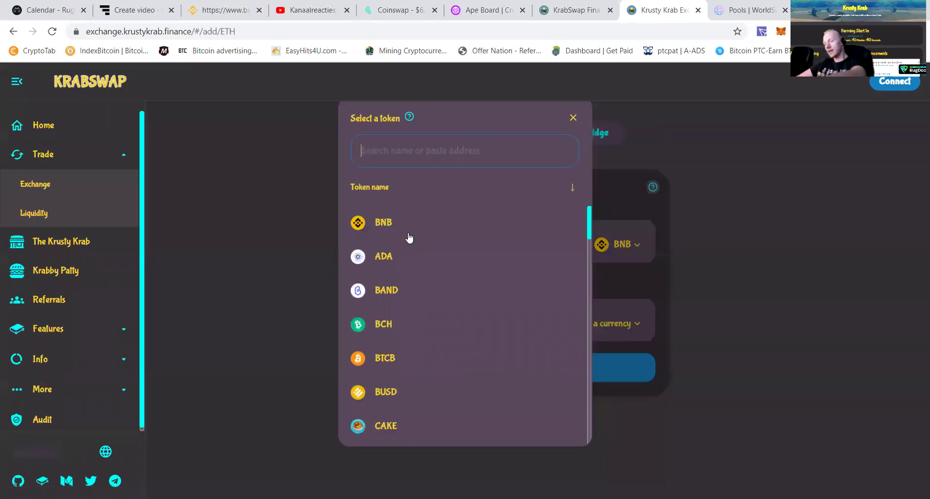
pyautogui.click(403, 143)
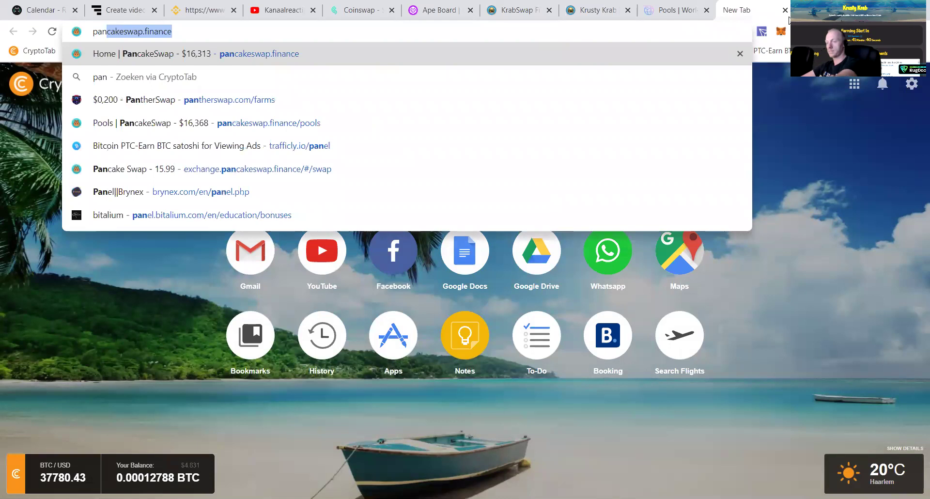
# - On exchange.pancakeswap.finance, start adding liquidity with BNB as the first token
pyautogui.click(304, 168)
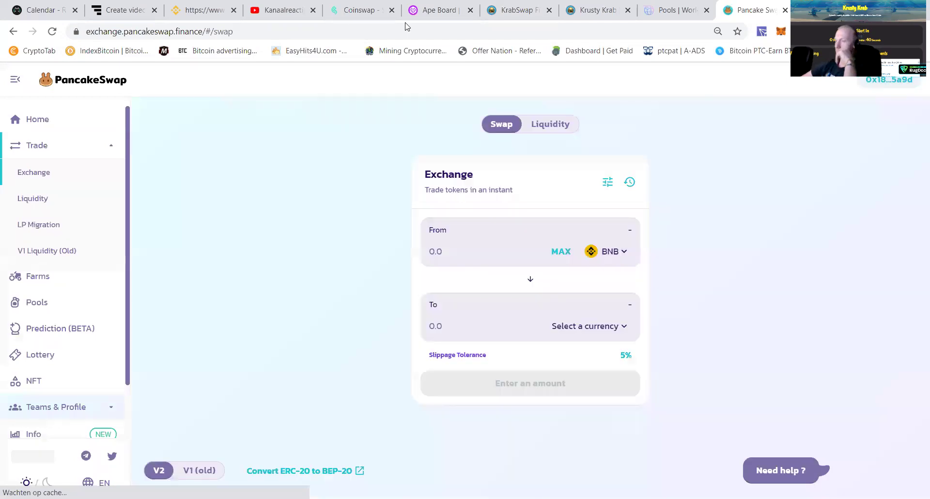
pyautogui.click(558, 124)
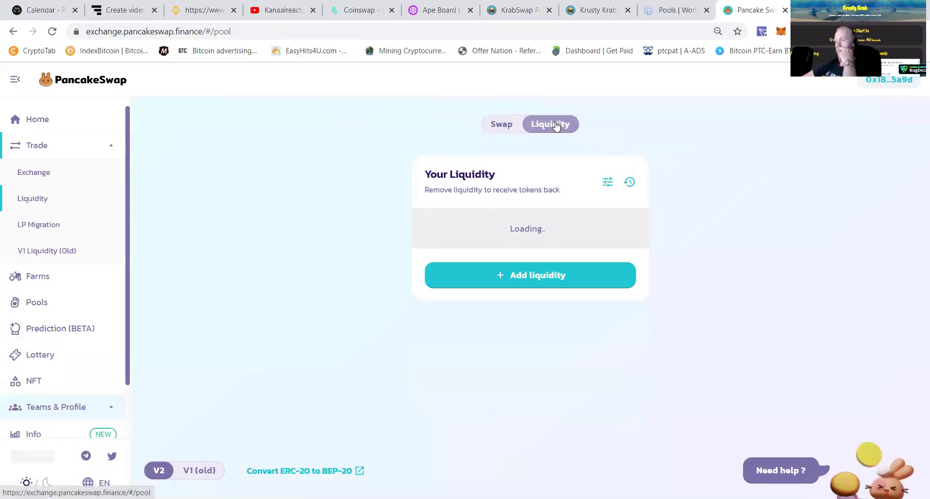
pyautogui.click(533, 274)
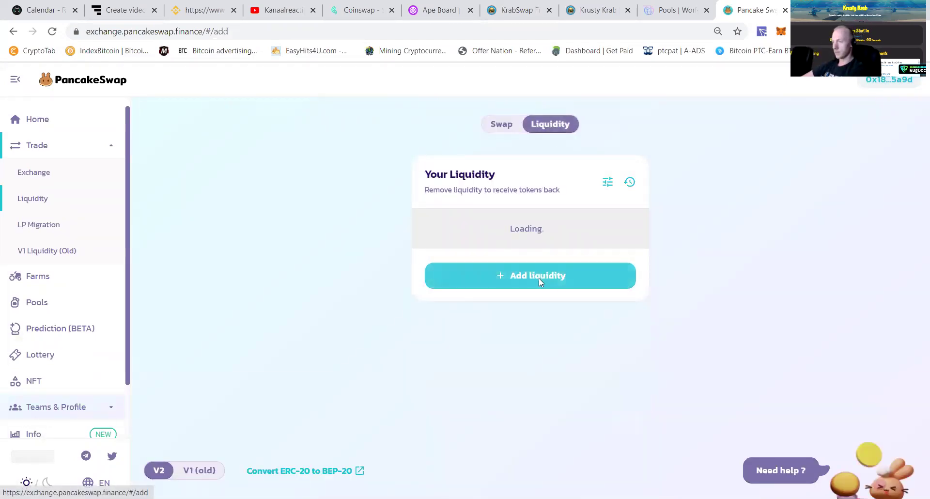
pyautogui.click(620, 256)
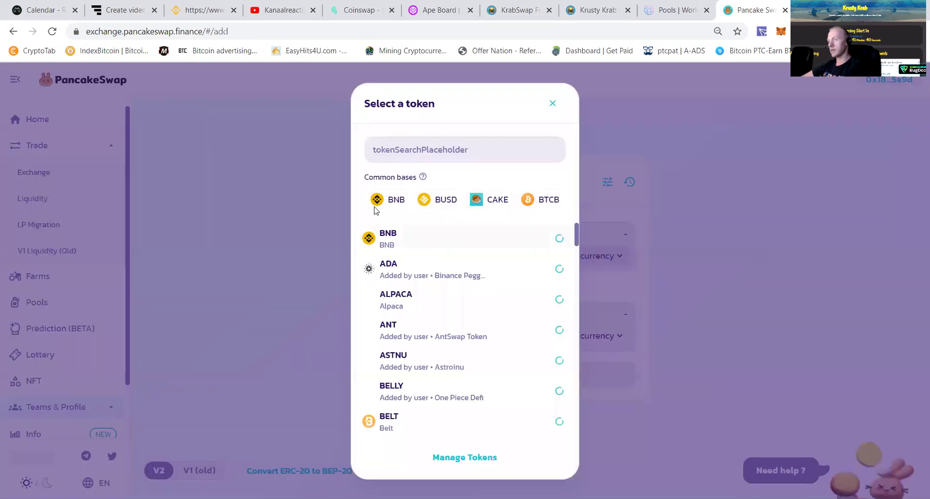
pyautogui.click(391, 201)
# - Search the second-token list for 'link', showing LINK with a 111.6 balance
pyautogui.click(593, 334)
pyautogui.click(436, 148)
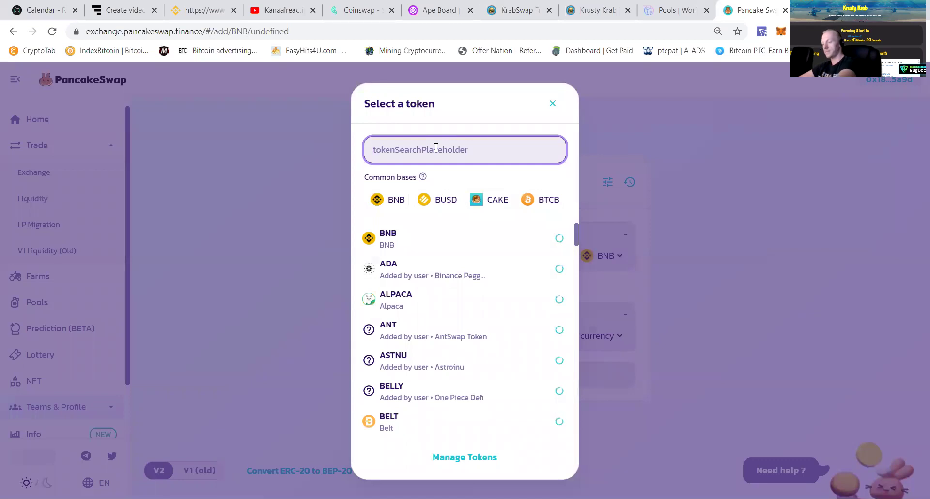
pyautogui.write('ol')
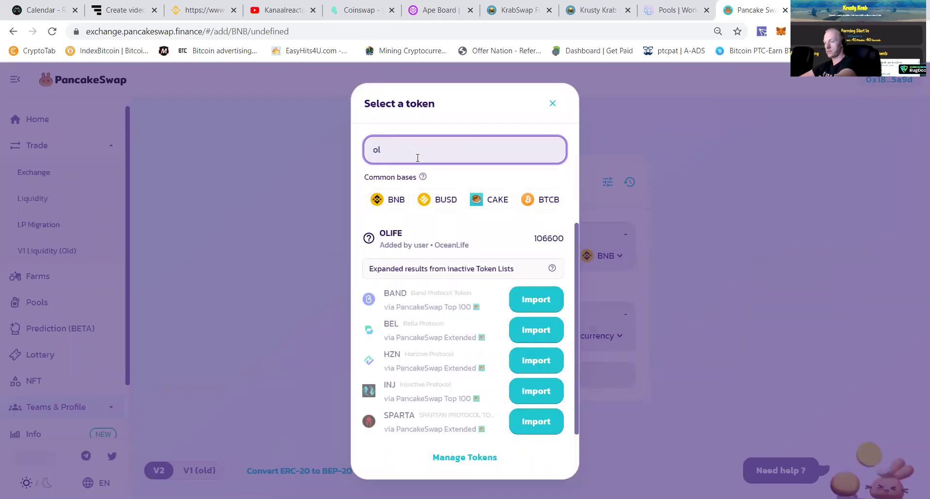
pyautogui.press('BackSpace')
pyautogui.press('BackSpace')
pyautogui.write('l')
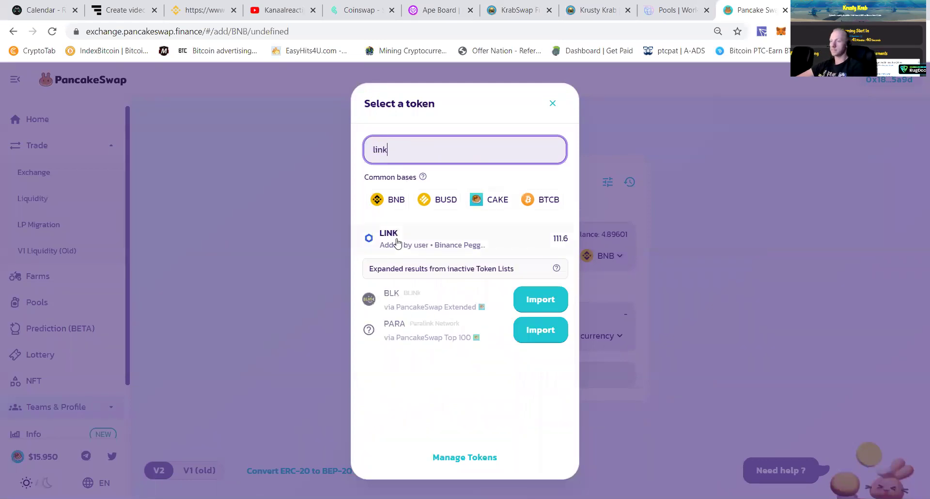
# - Pair BNB with LINK, using the full BNB balance and the matching 73.8425 LINK
pyautogui.click(394, 243)
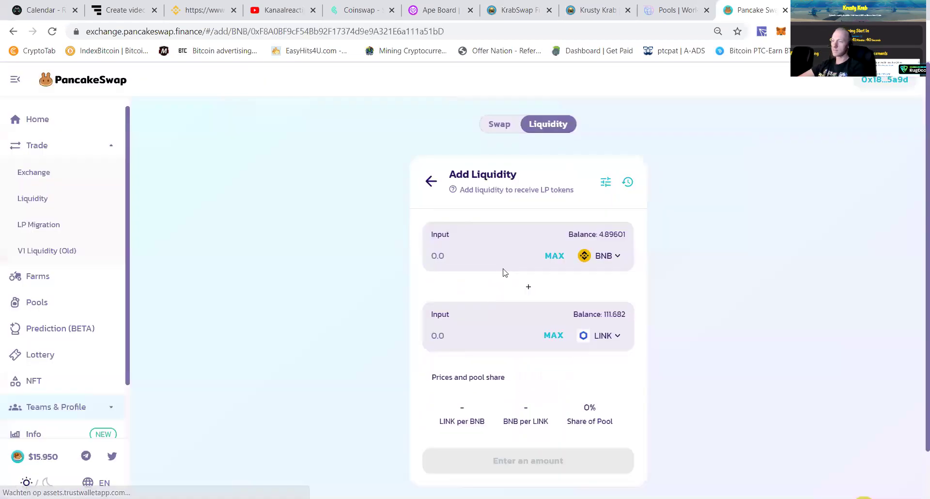
pyautogui.click(560, 336)
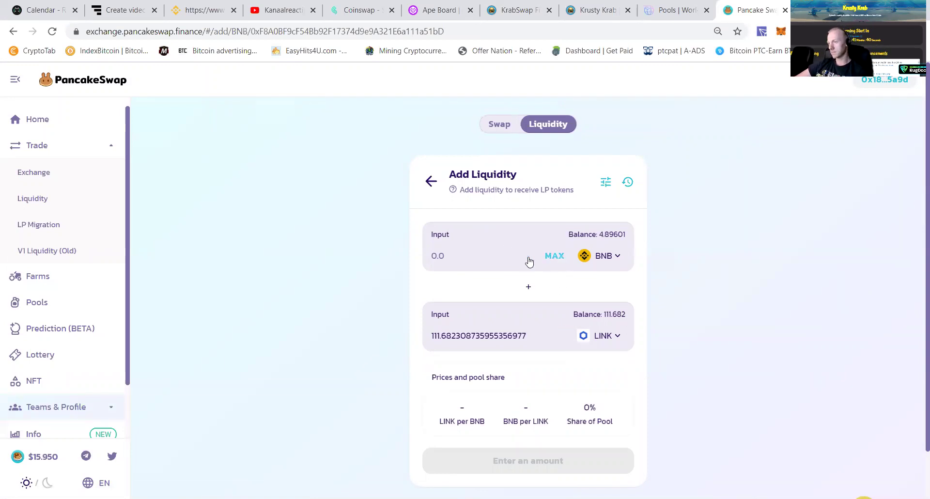
pyautogui.click(553, 257)
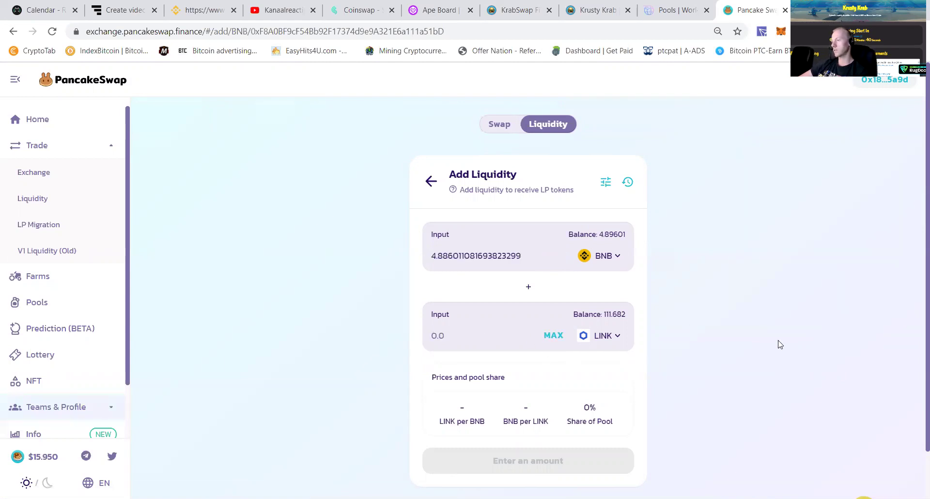
pyautogui.scroll(-2, 581, 329)
pyautogui.click(436, 290)
pyautogui.scroll(2, 484, 291)
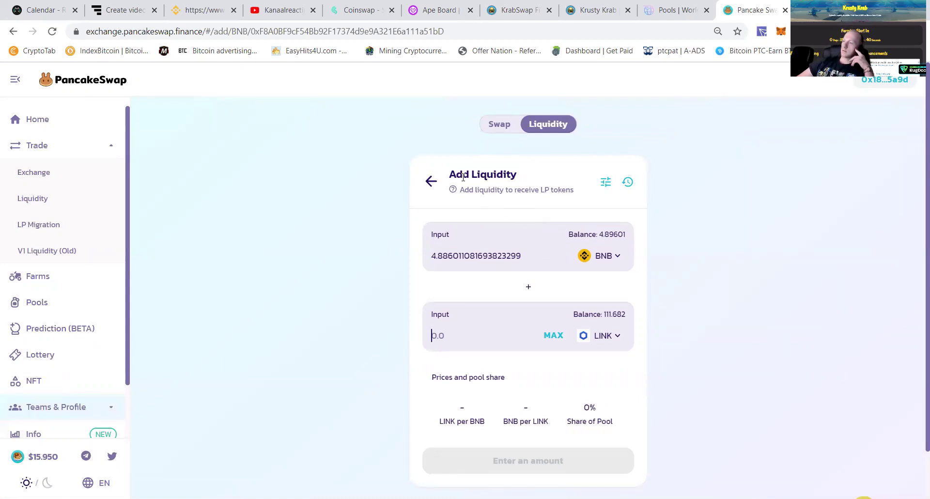
pyautogui.moveTo(453, 189)
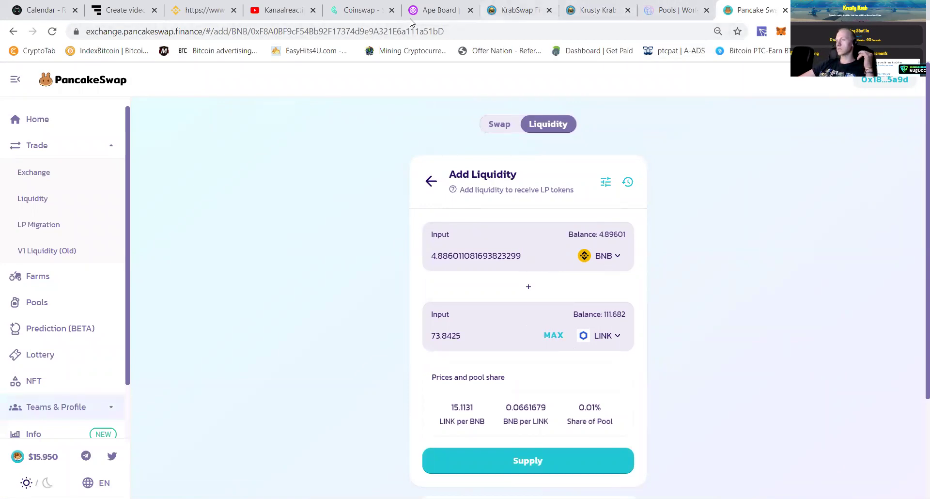
# - On Coinswap, set the swap direction to pay with LINK and receive ADA
pyautogui.click(360, 11)
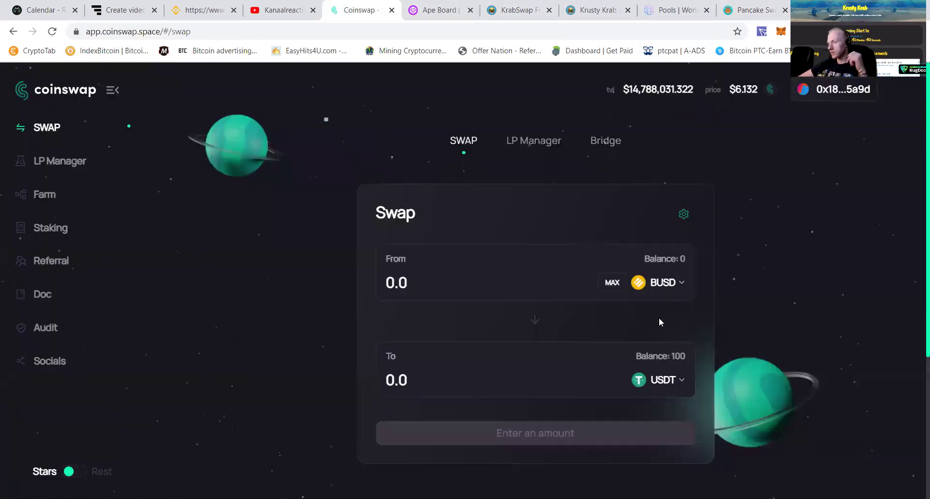
pyautogui.click(531, 320)
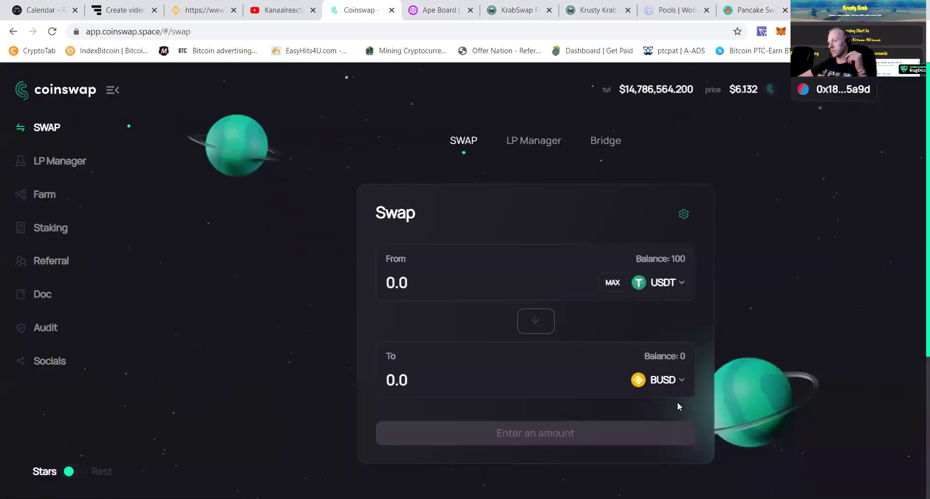
pyautogui.click(677, 380)
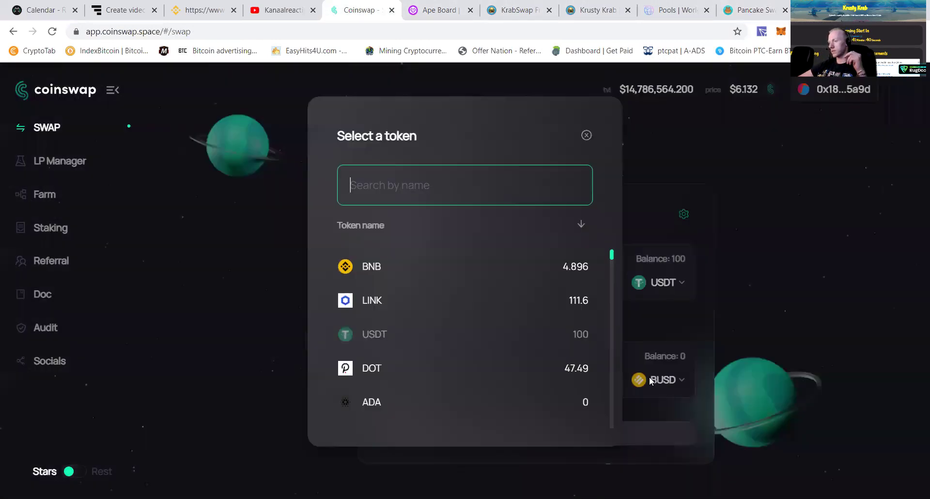
pyautogui.click(371, 298)
pyautogui.click(660, 282)
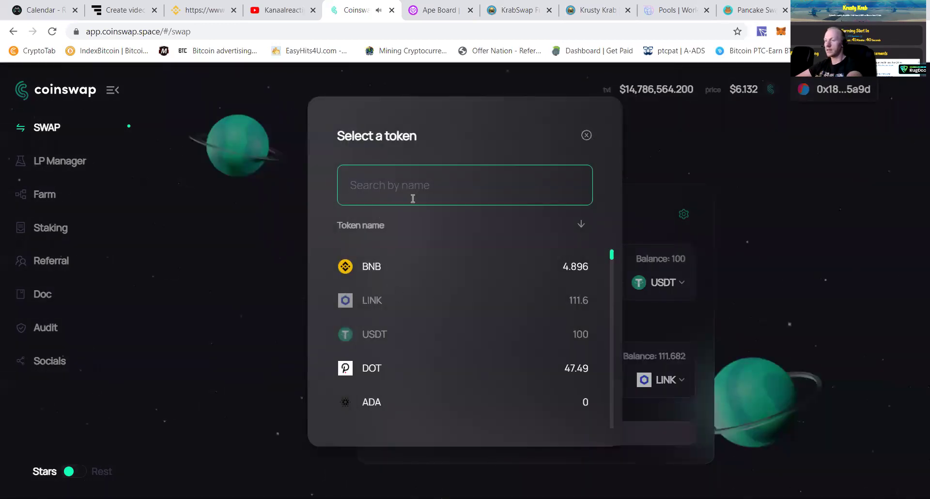
pyautogui.click(422, 172)
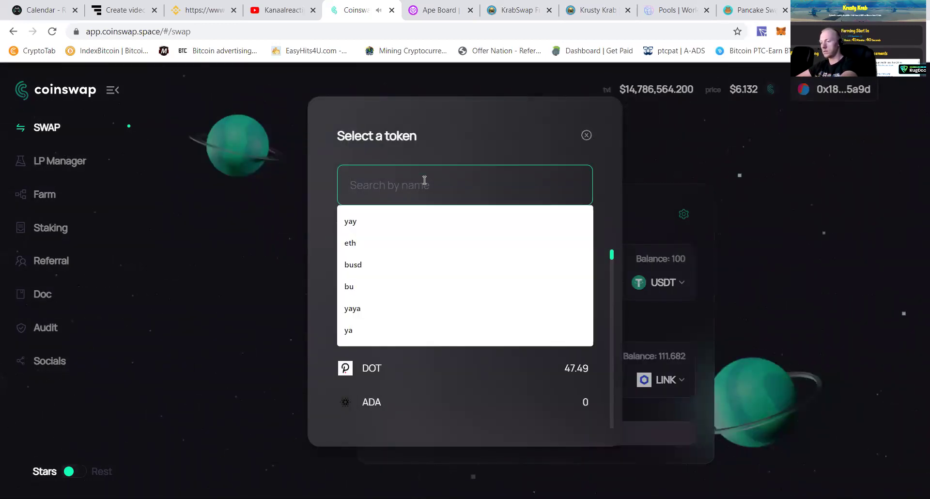
pyautogui.write('ada')
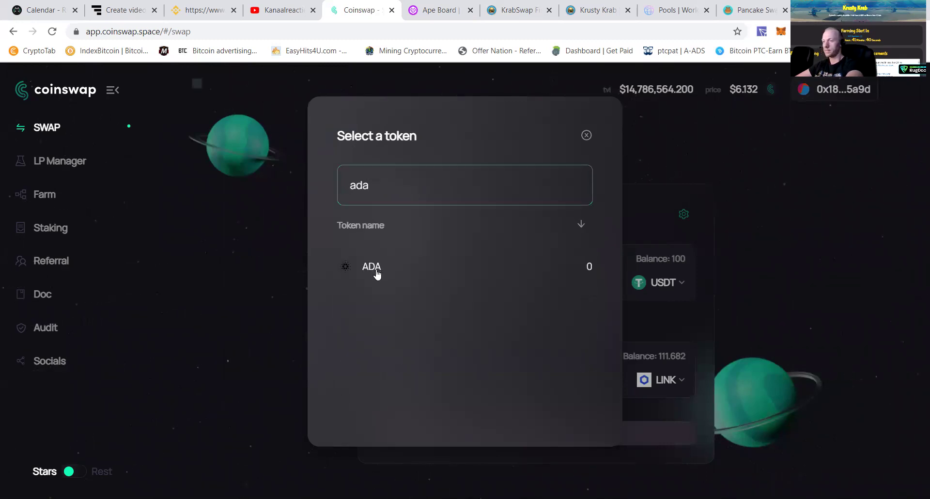
pyautogui.click(374, 269)
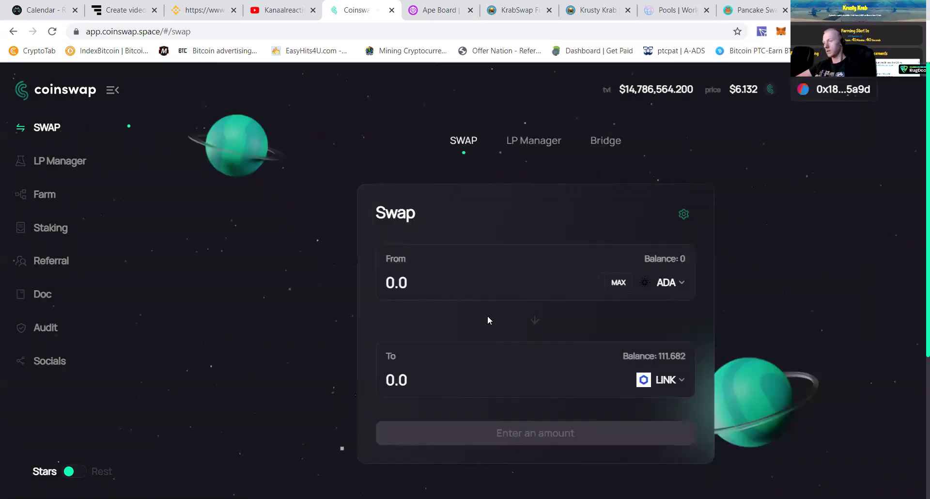
pyautogui.click(532, 325)
# - Enter 55 LINK as the amount, which reports insufficient liquidity
pyautogui.click(422, 284)
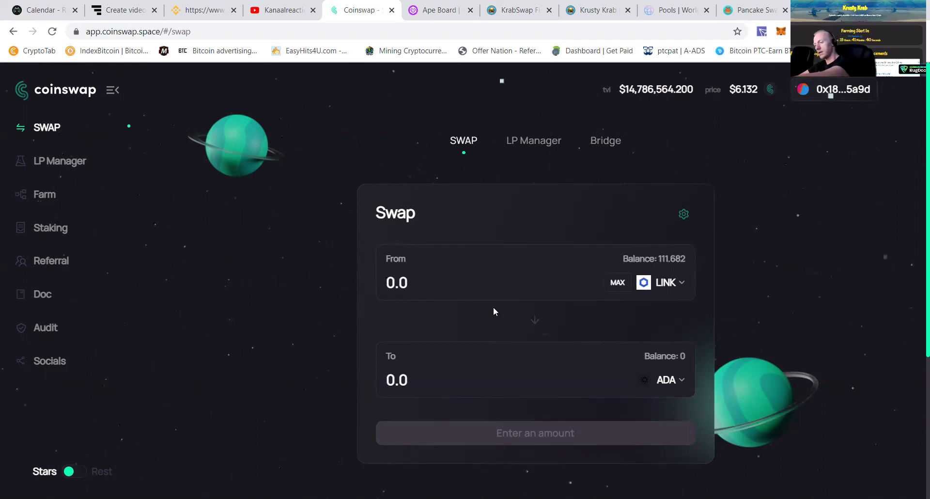
pyautogui.write('55')
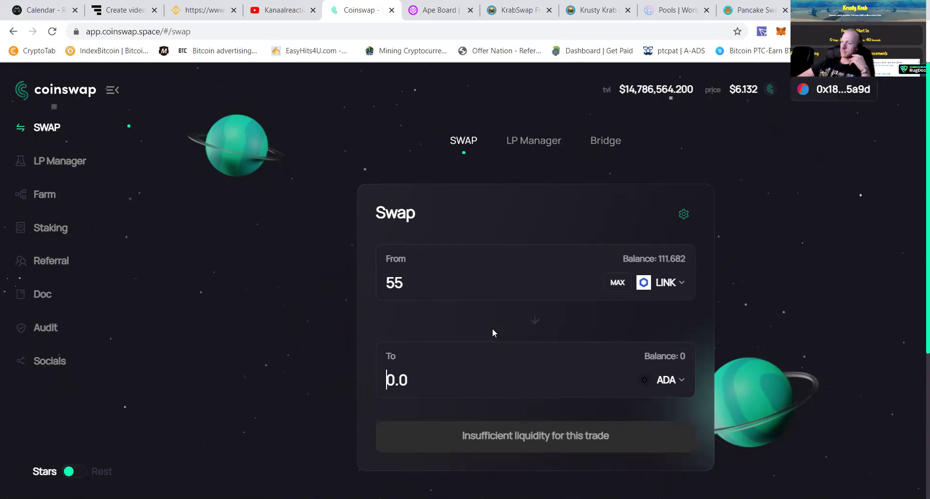
pyautogui.doubleClick(589, 322)
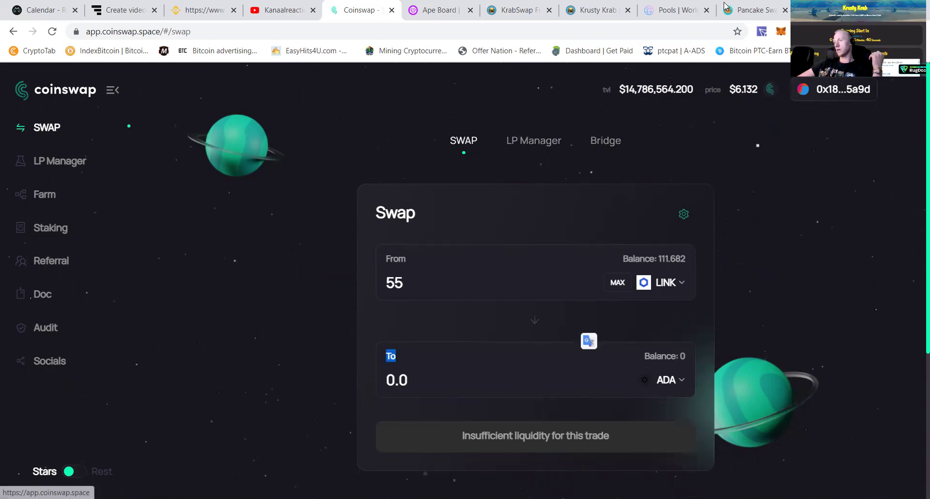
# - Change the BNB amount to 4.8 and supply 4.8 BNB with 72.5426 LINK to the pool
pyautogui.click(768, 11)
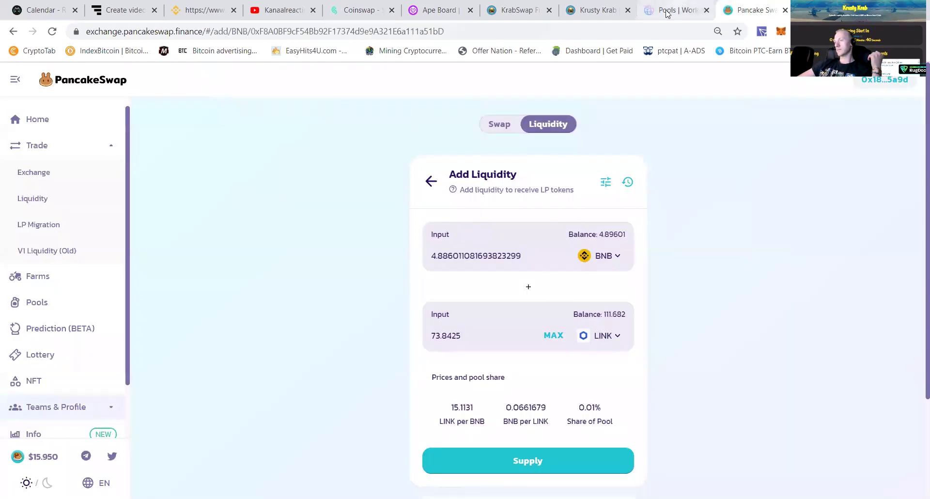
pyautogui.click(364, 14)
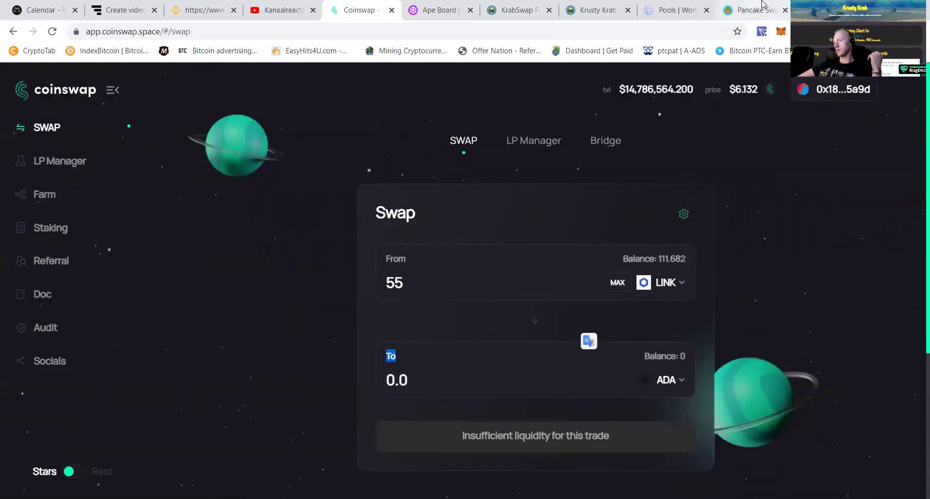
pyautogui.click(751, 11)
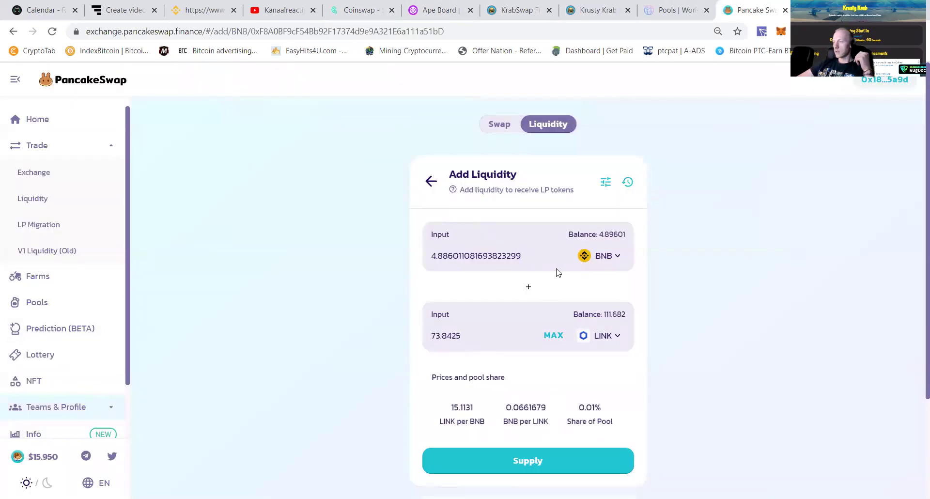
pyautogui.doubleClick(442, 256)
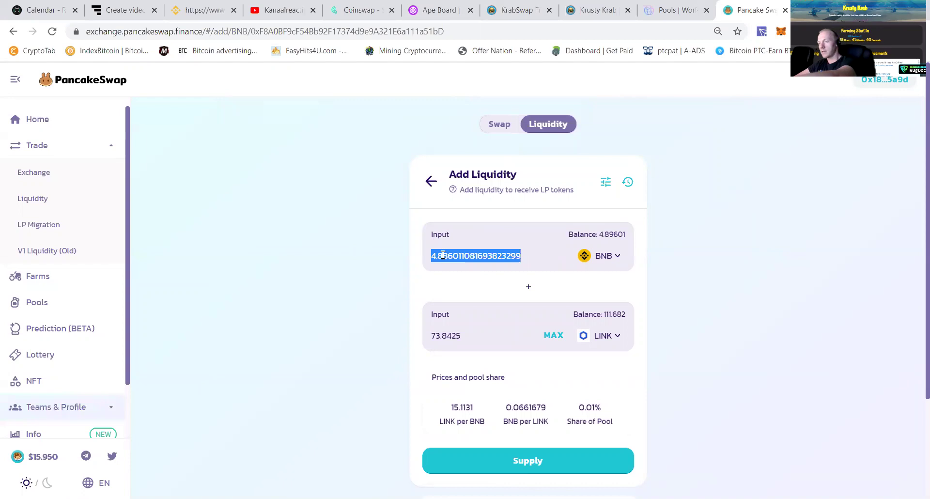
pyautogui.write('4')
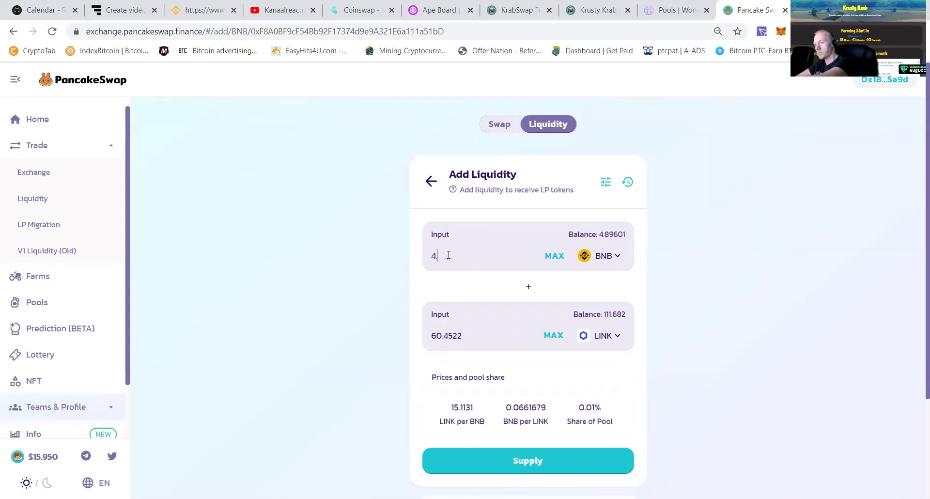
pyautogui.write('.8')
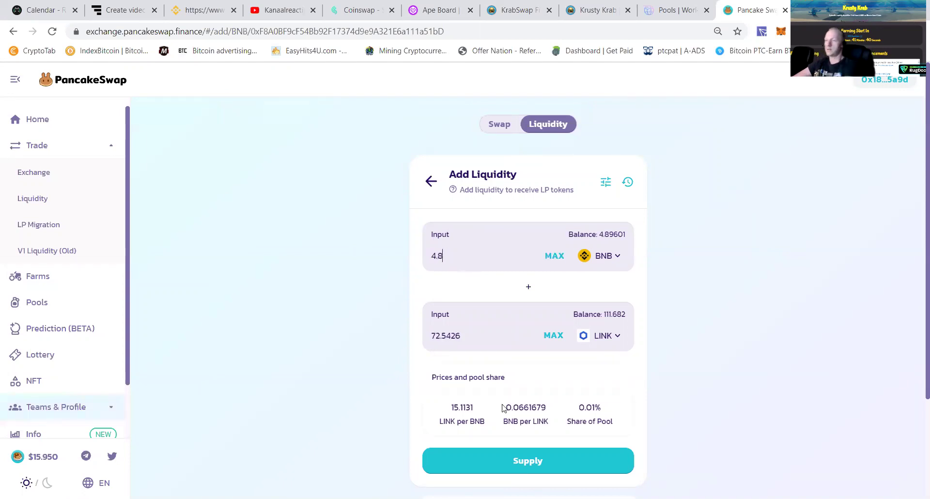
pyautogui.click(523, 461)
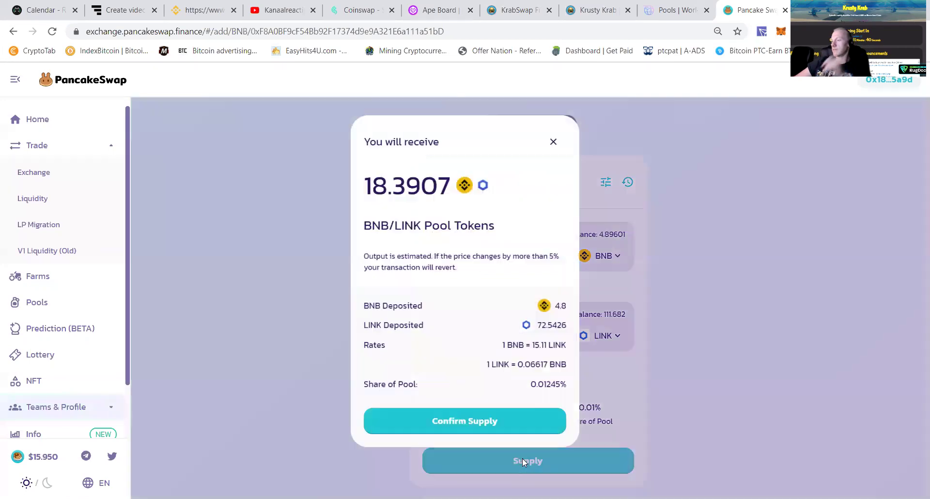
pyautogui.click(504, 413)
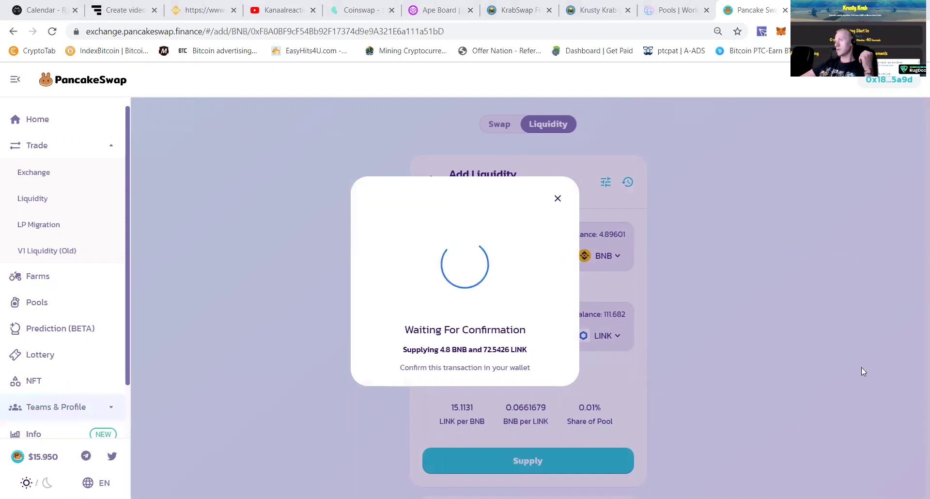
pyautogui.click(465, 395)
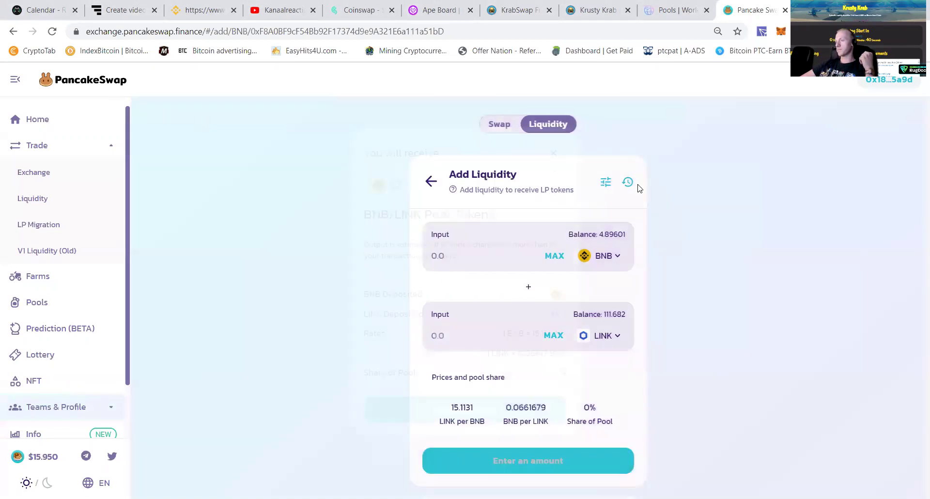
# - On PancakeSwap's exchange page, choose LINK as the token to swap from
pyautogui.click(432, 182)
pyautogui.click(502, 124)
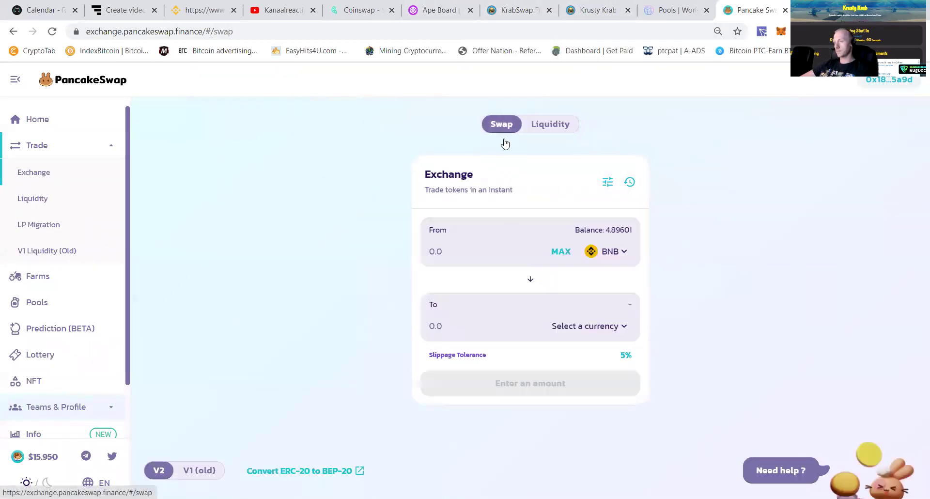
pyautogui.click(614, 260)
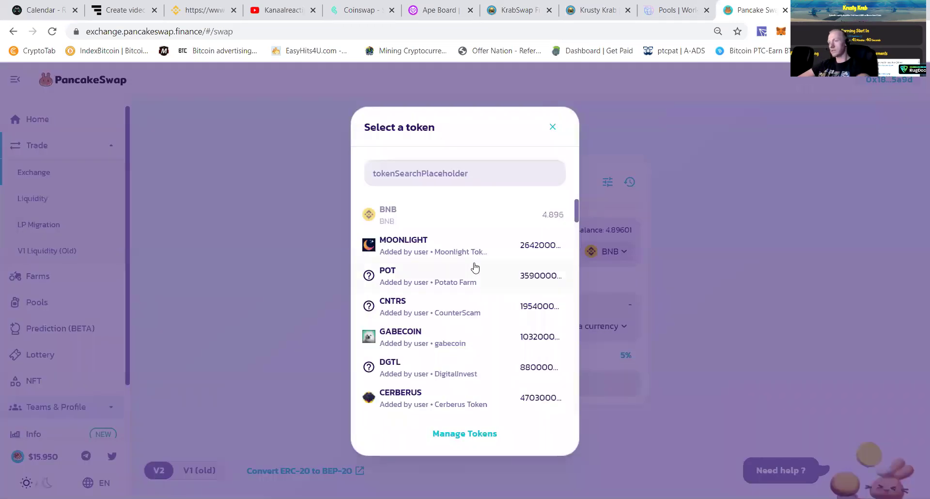
pyautogui.click(440, 177)
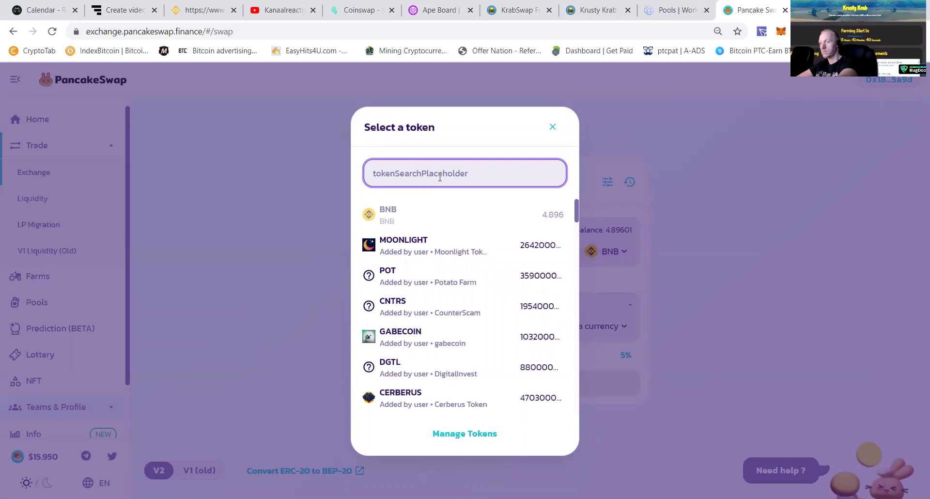
pyautogui.write('link')
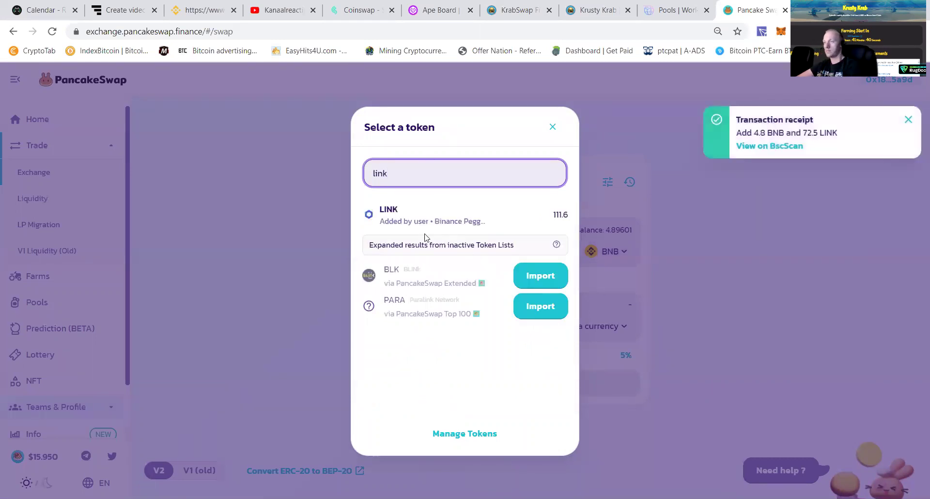
pyautogui.click(406, 219)
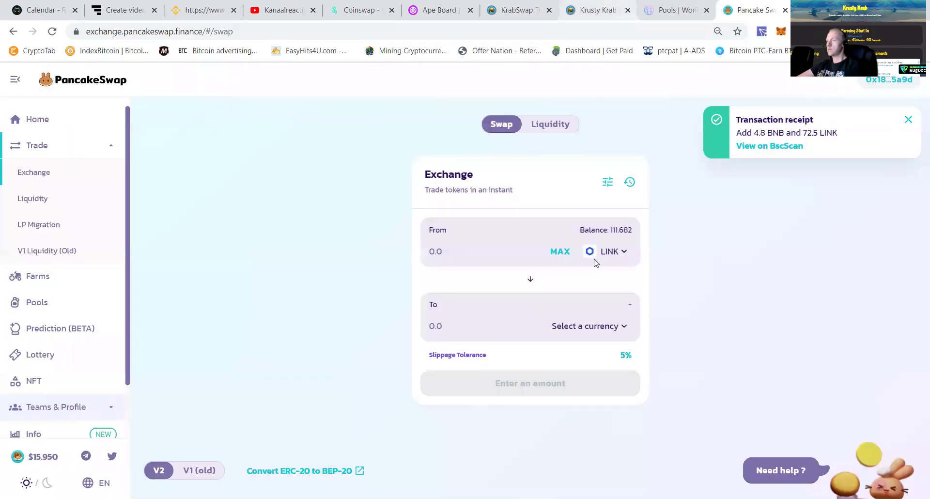
# - Back on Krusty Krab, dismiss the token chooser and scroll to the pools, showing 45,594 DOT staked
pyautogui.click(592, 11)
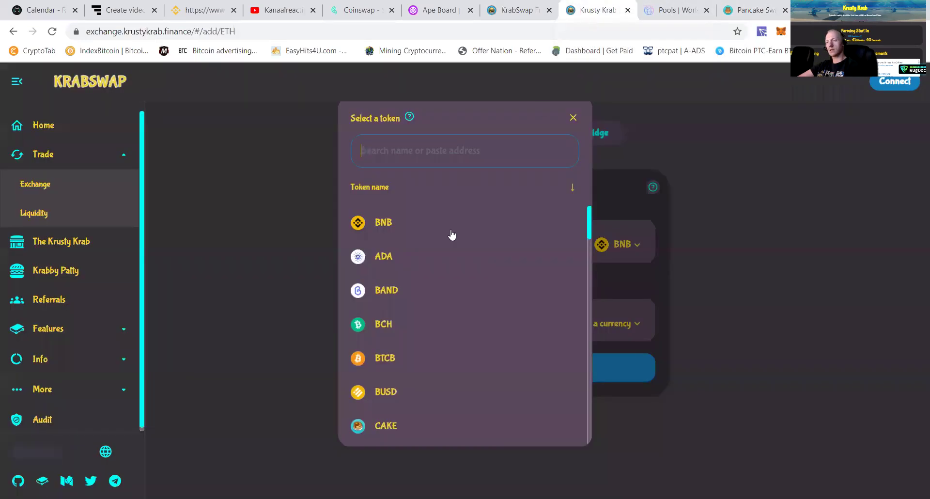
pyautogui.click(573, 117)
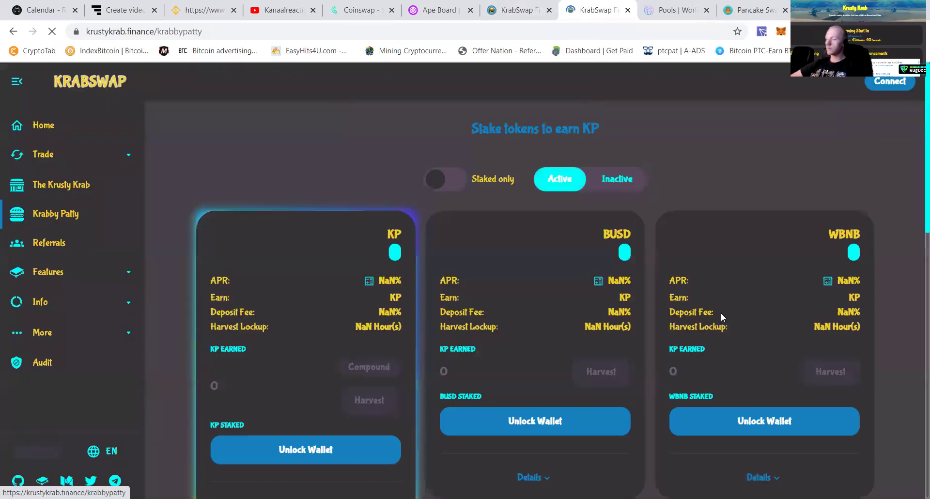
pyautogui.scroll(-15, 714, 345)
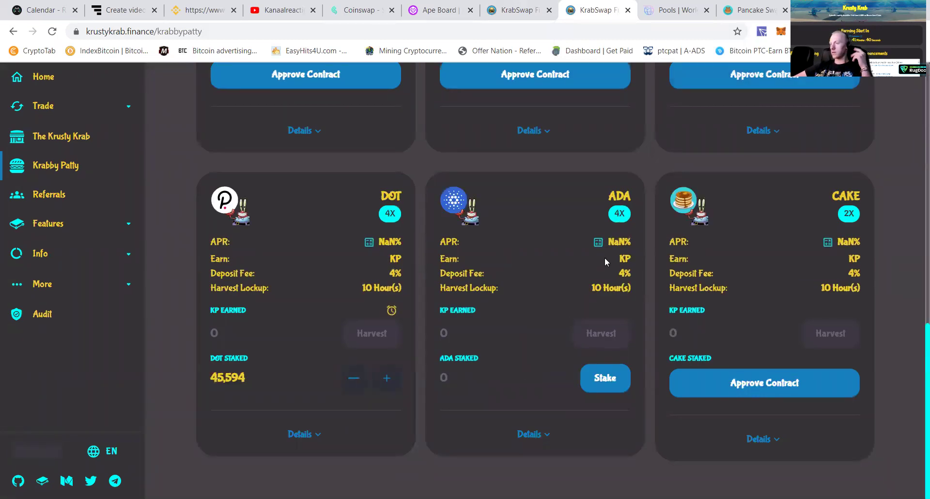
# - Choose ADA as the receive token and enter the full 39.1396 LINK balance
pyautogui.click(745, 10)
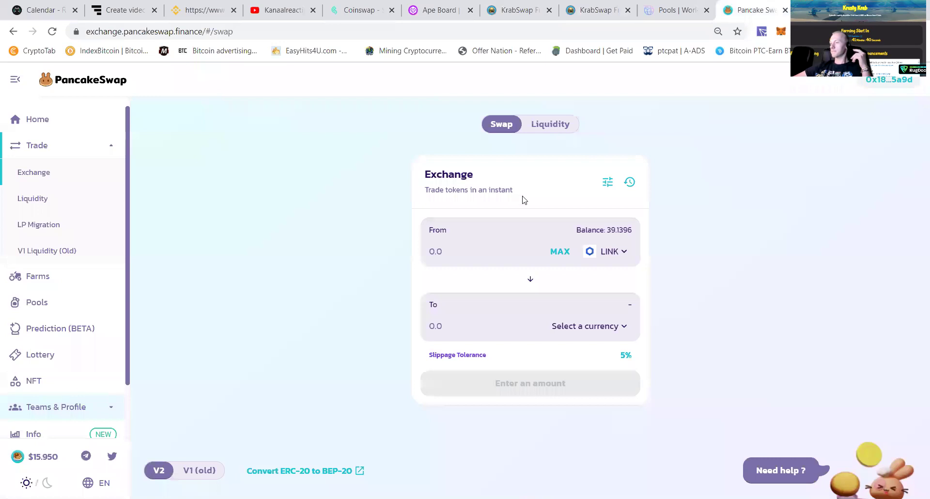
pyautogui.click(601, 326)
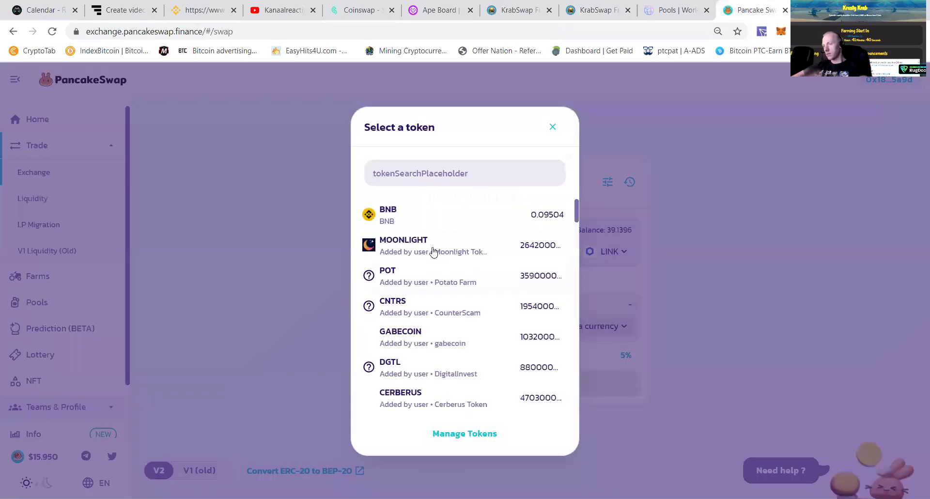
pyautogui.click(449, 174)
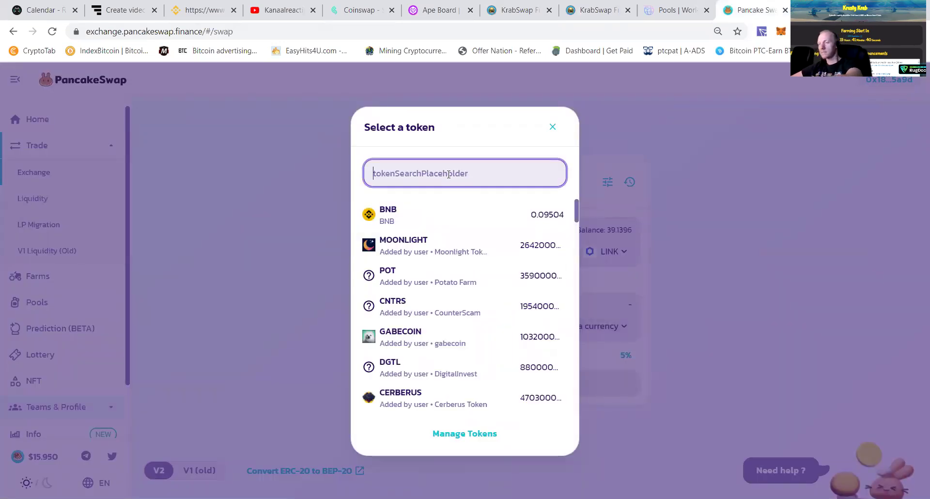
pyautogui.write('ada')
pyautogui.click(434, 211)
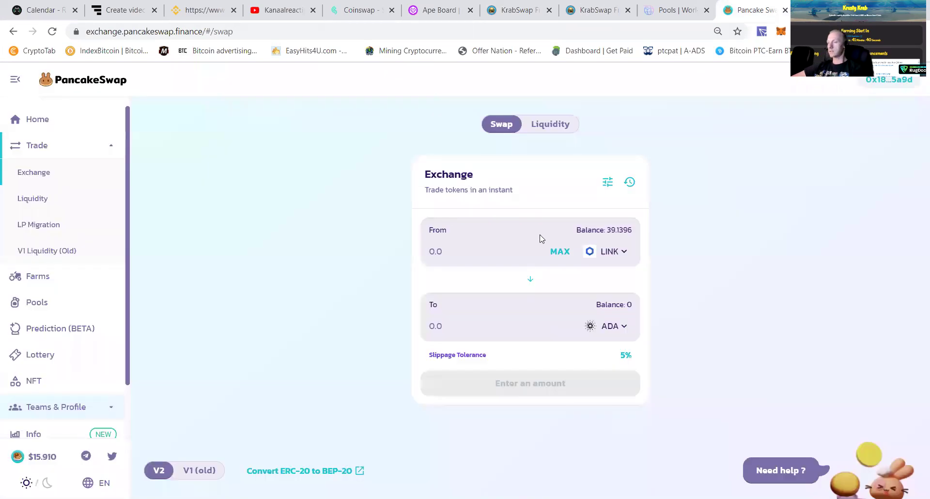
pyautogui.click(558, 252)
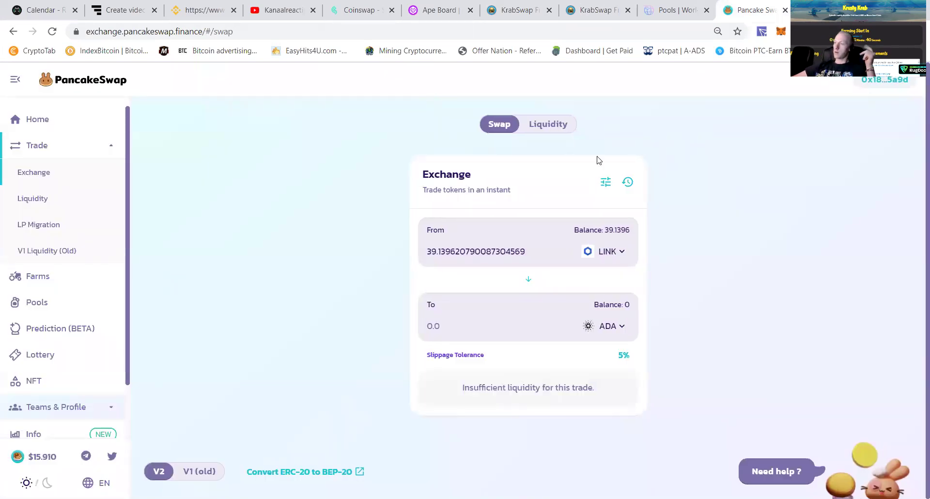
# - Set slippage tolerance to 0.5% and confirm the swap for about 611.202 ADA
pyautogui.click(605, 183)
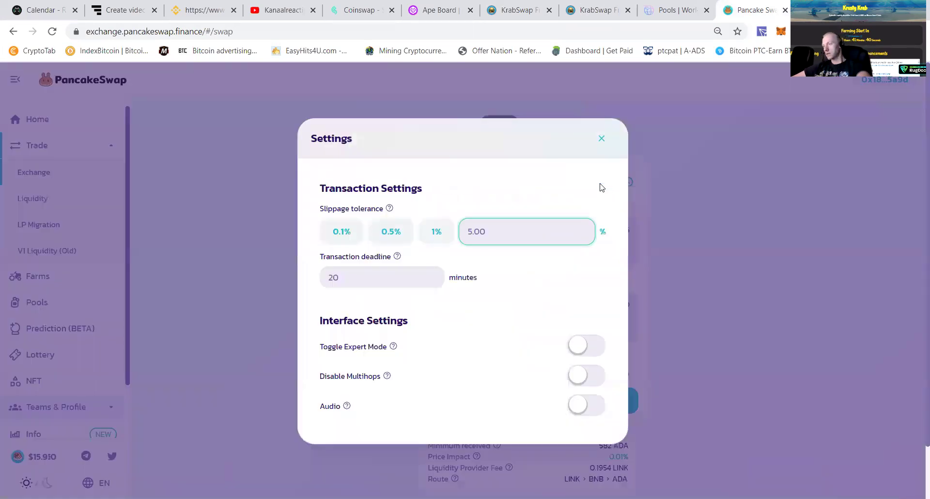
pyautogui.click(497, 228)
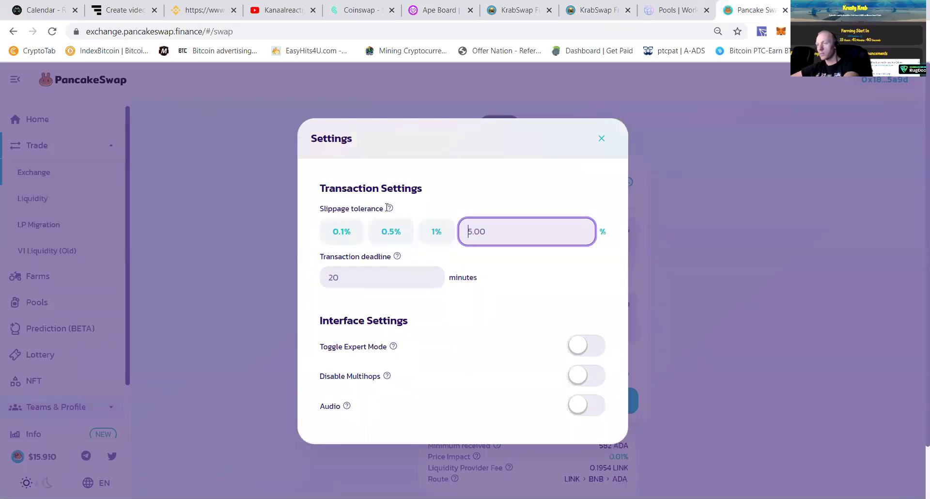
pyautogui.click(395, 233)
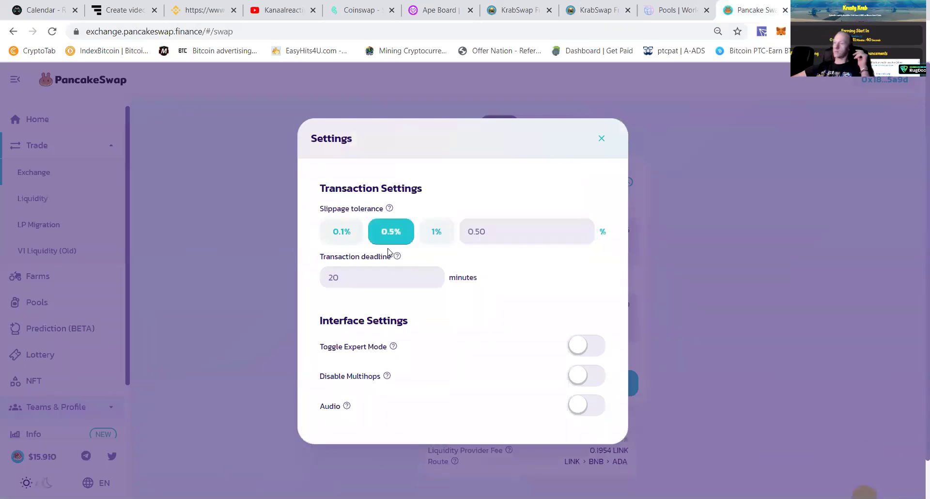
pyautogui.click(664, 218)
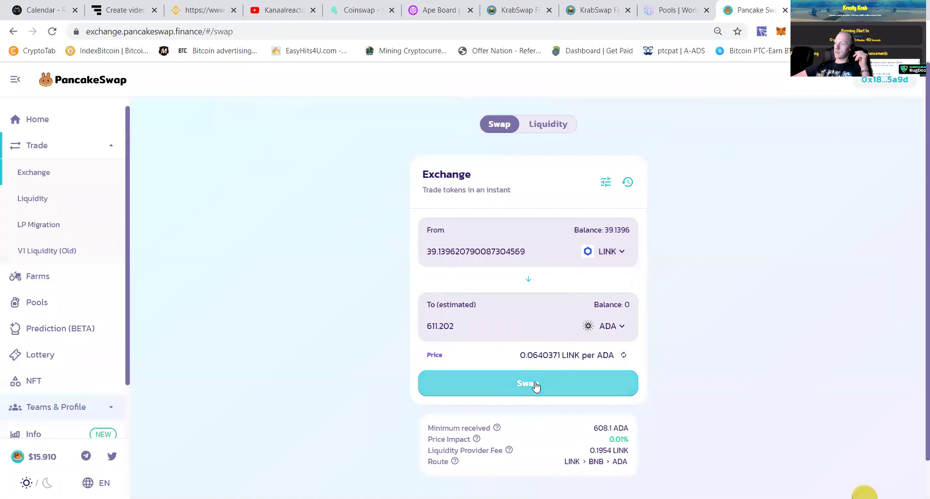
pyautogui.click(534, 383)
pyautogui.click(514, 387)
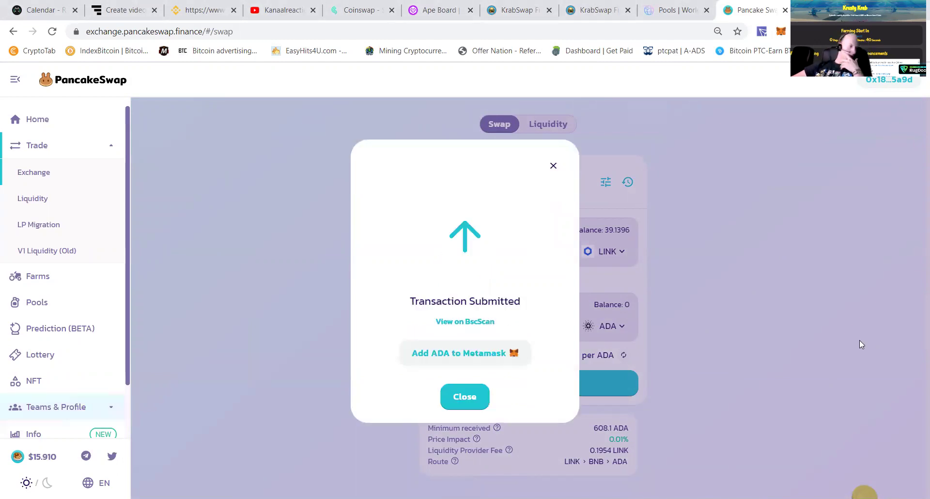
pyautogui.click(455, 392)
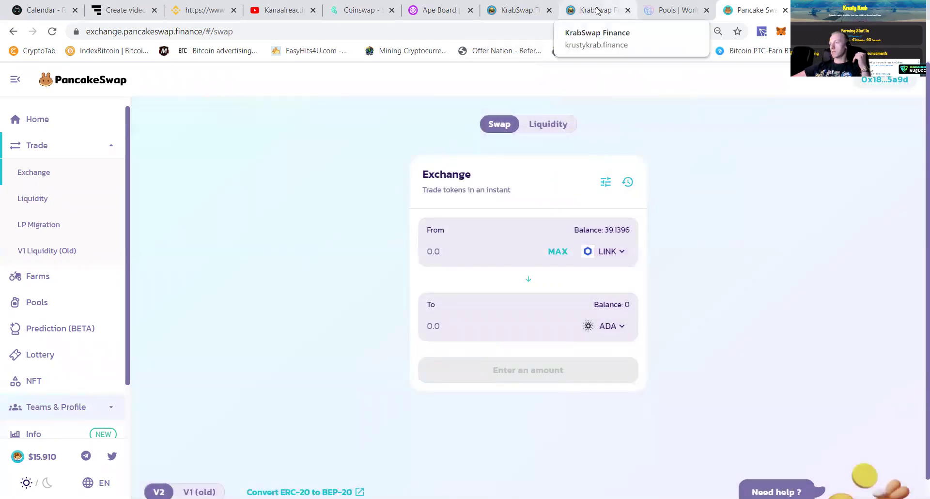
# - Deposit the full 611.188 ADA balance into the Krabby Patty ADA pool, accepting the 24.4475 ADA fee
pyautogui.click(601, 9)
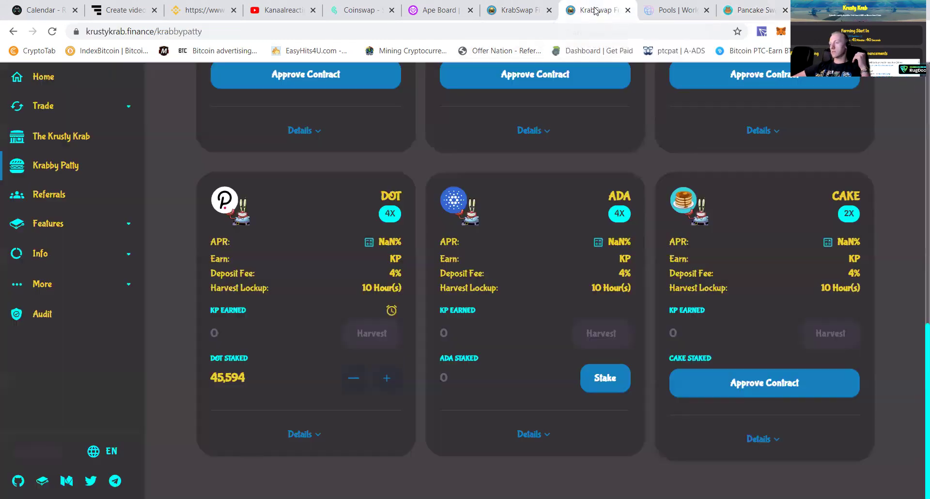
pyautogui.click(310, 434)
pyautogui.scroll(-1, 478, 416)
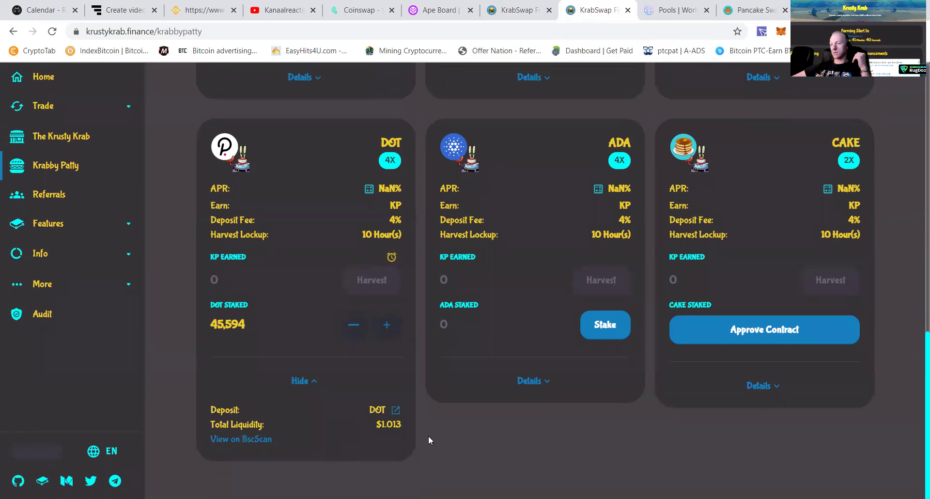
pyautogui.click(530, 387)
pyautogui.click(595, 321)
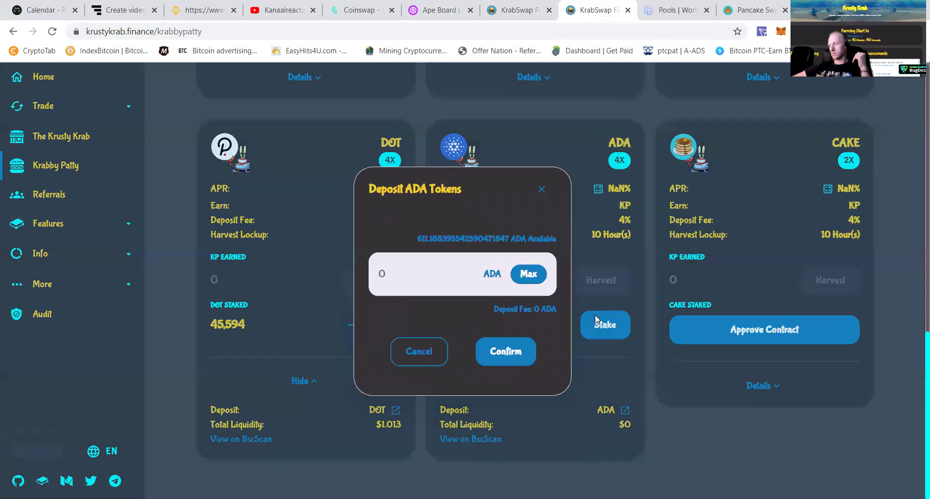
pyautogui.click(526, 274)
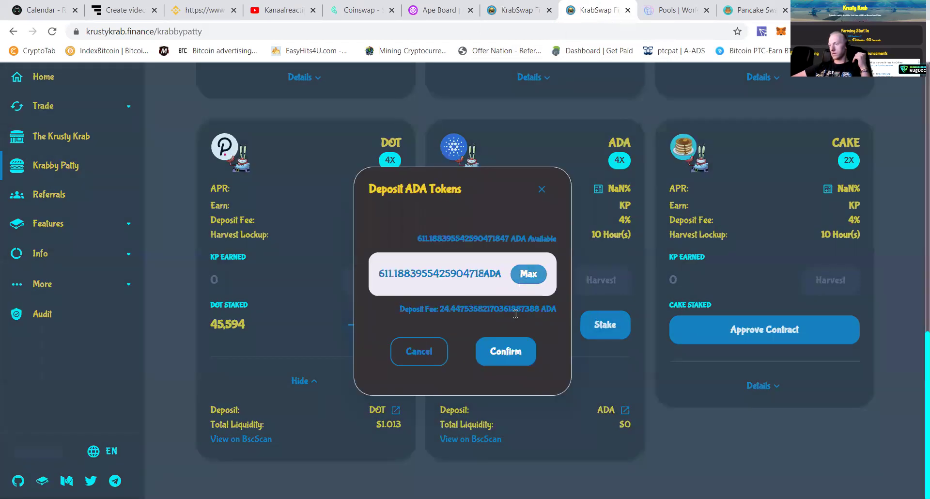
pyautogui.click(514, 357)
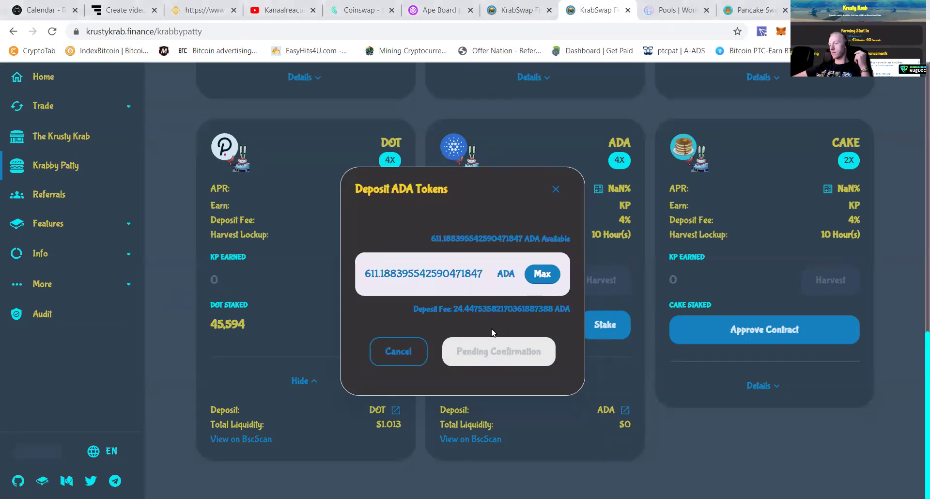
# - Select USDT as the From token in the PancakeSwap exchange
pyautogui.click(743, 13)
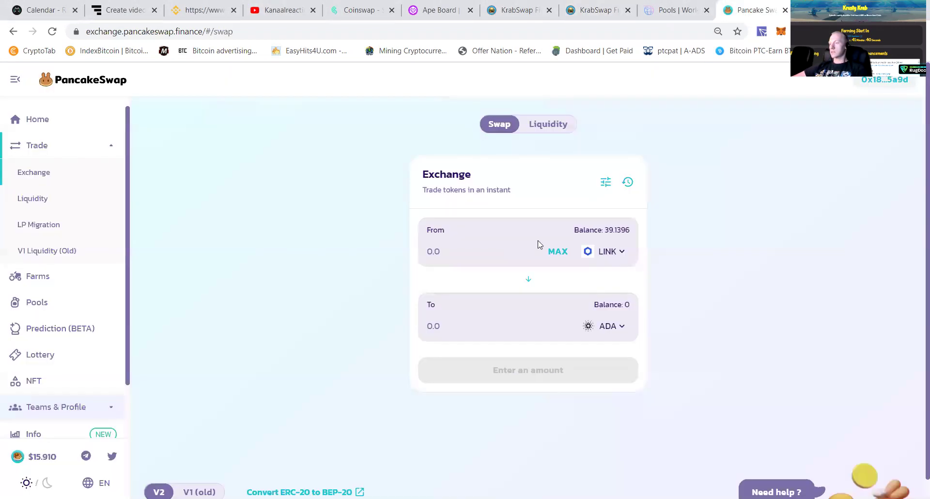
pyautogui.click(607, 326)
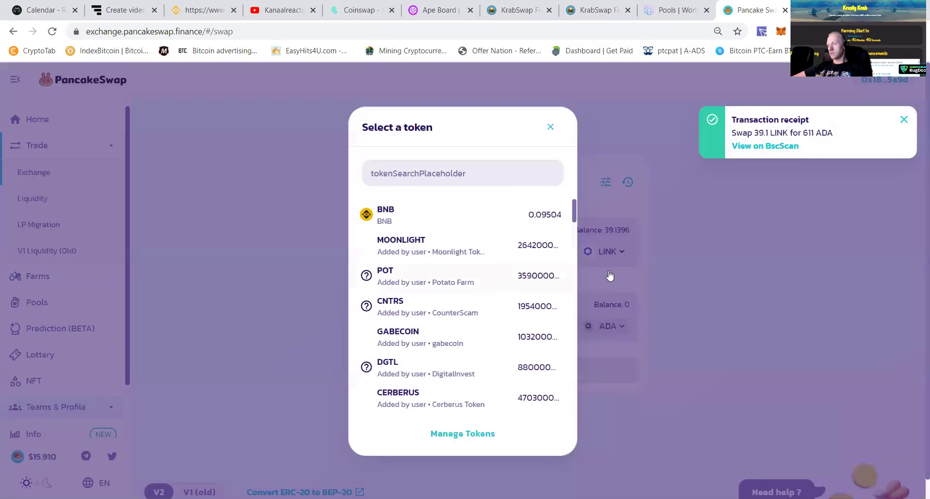
pyautogui.click(614, 251)
pyautogui.click(611, 253)
pyautogui.click(420, 173)
pyautogui.write('usdty')
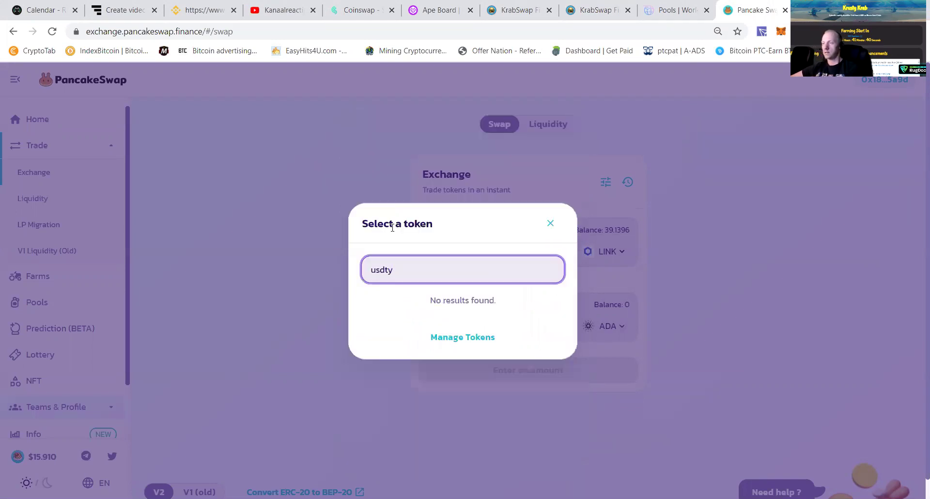
pyautogui.press('BackSpace')
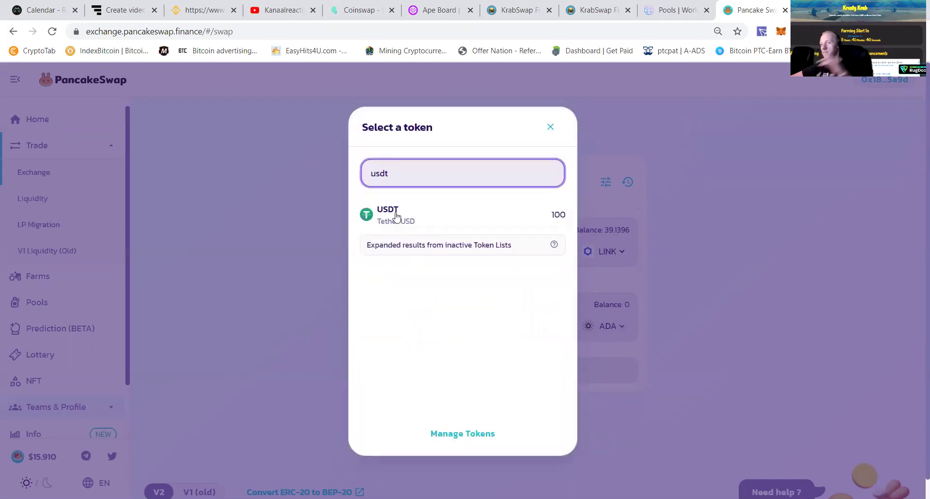
pyautogui.click(394, 216)
# - Reverse the pair to ADA→USDT and enter 1 ADA, quoting about 1.47328 USDT
pyautogui.click(498, 251)
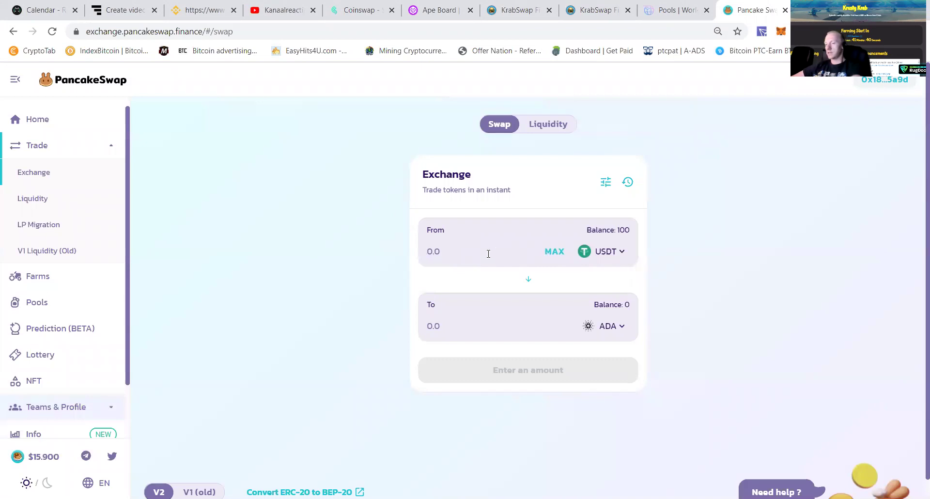
pyautogui.click(529, 279)
pyautogui.click(429, 251)
pyautogui.write('1')
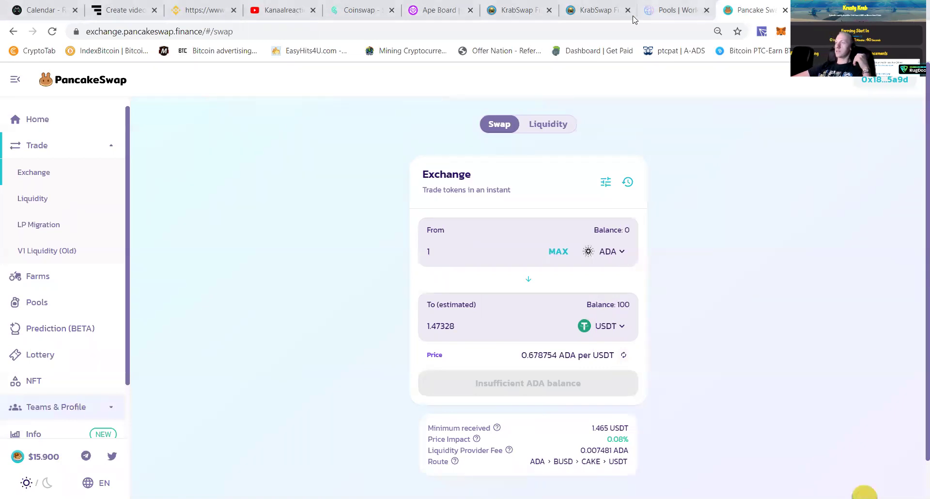
# - Expand the BUSD pool's details on the Krabby Patty page, briefly toggling WBNB's
pyautogui.click(590, 10)
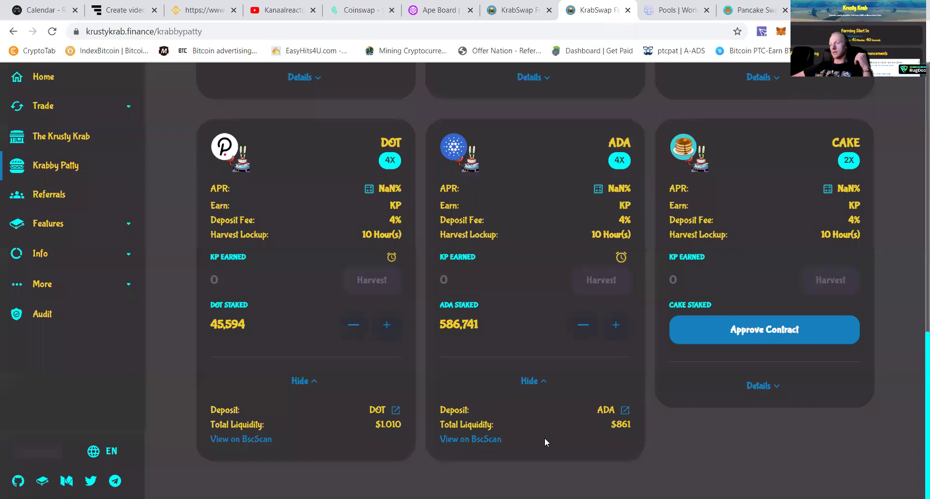
pyautogui.scroll(3, 581, 429)
pyautogui.scroll(-3, 563, 432)
pyautogui.scroll(6, 464, 404)
pyautogui.scroll(8, 465, 405)
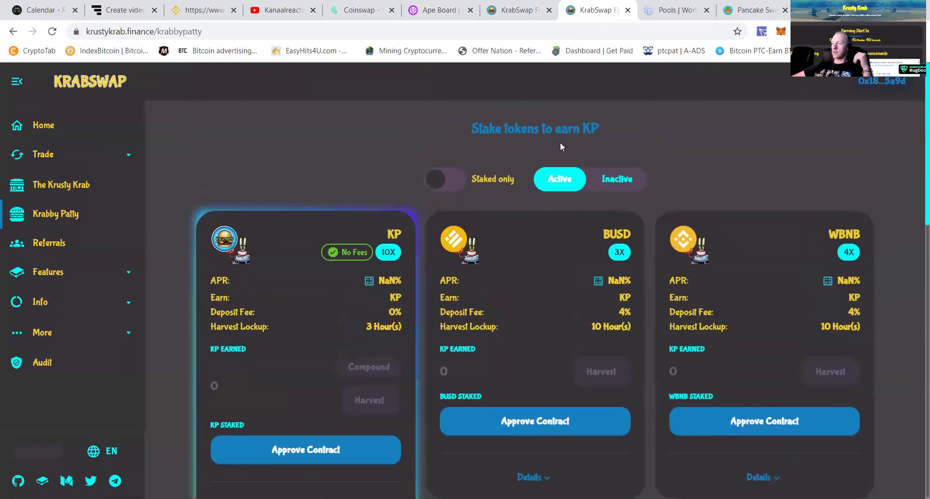
pyautogui.scroll(-5, 659, 246)
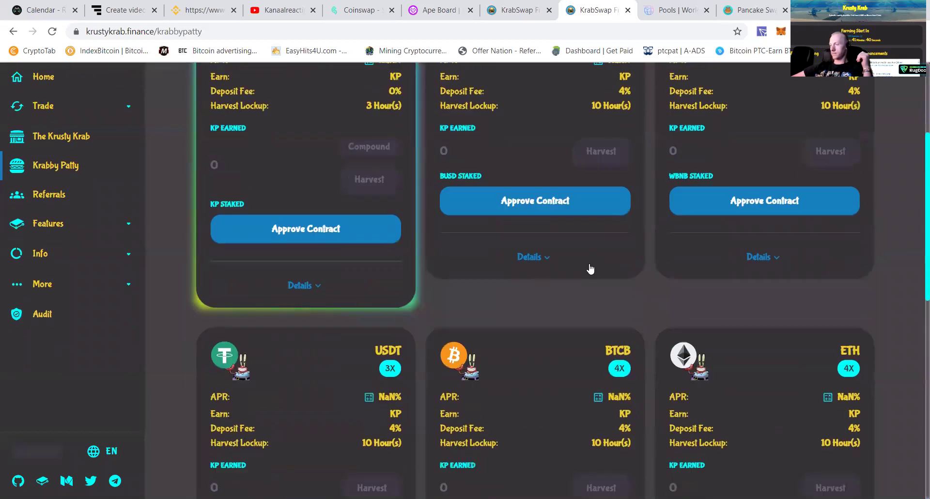
pyautogui.click(539, 258)
pyautogui.click(764, 261)
pyautogui.click(759, 257)
# - Expand the ETH and USDT pool details, try approving USDT, then return to the top
pyautogui.scroll(-4, 617, 330)
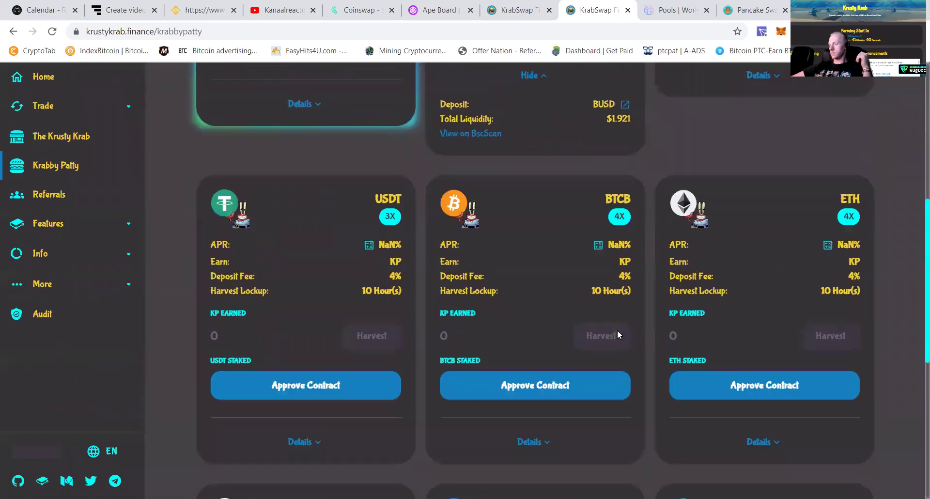
pyautogui.click(774, 449)
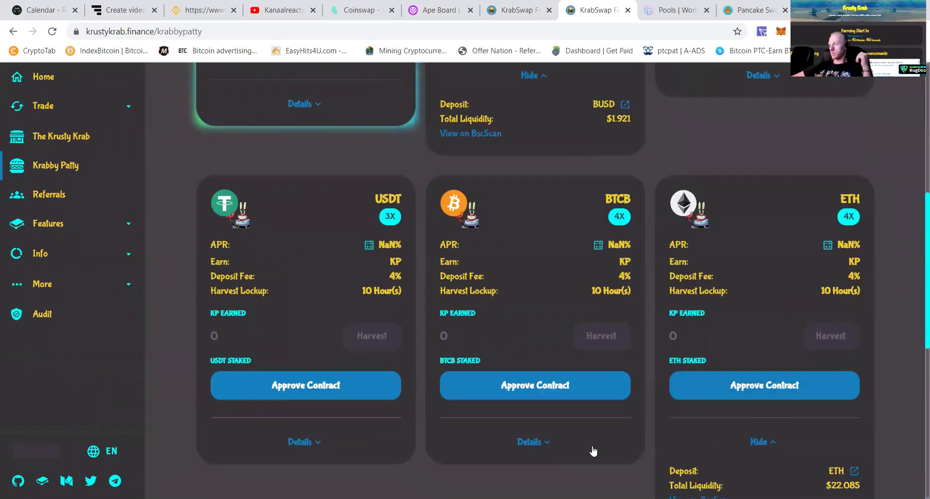
pyautogui.click(306, 449)
pyautogui.scroll(-1, 306, 451)
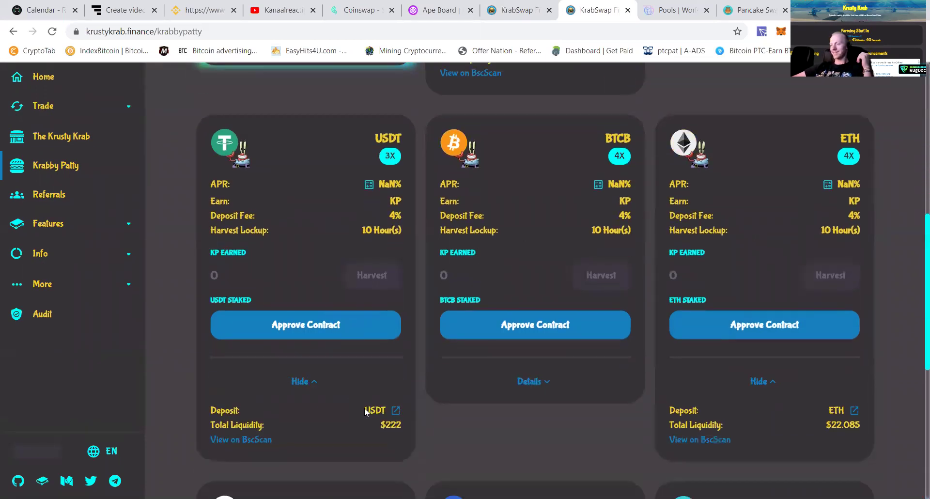
pyautogui.click(299, 337)
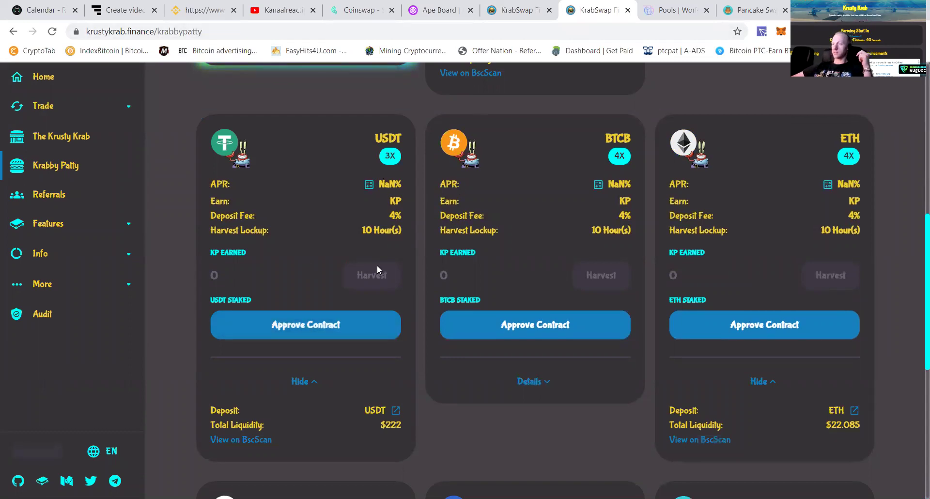
pyautogui.scroll(7, 364, 298)
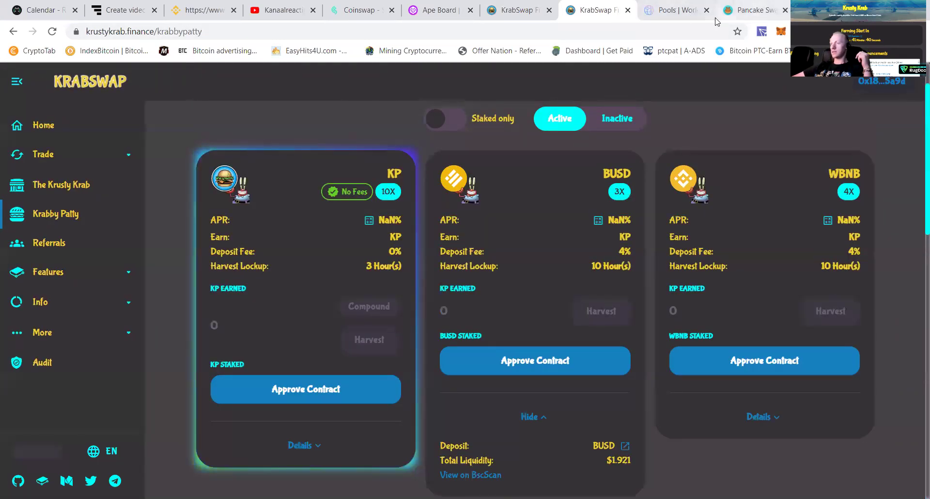
pyautogui.scroll(2, 246, 295)
pyautogui.scroll(-5, 291, 319)
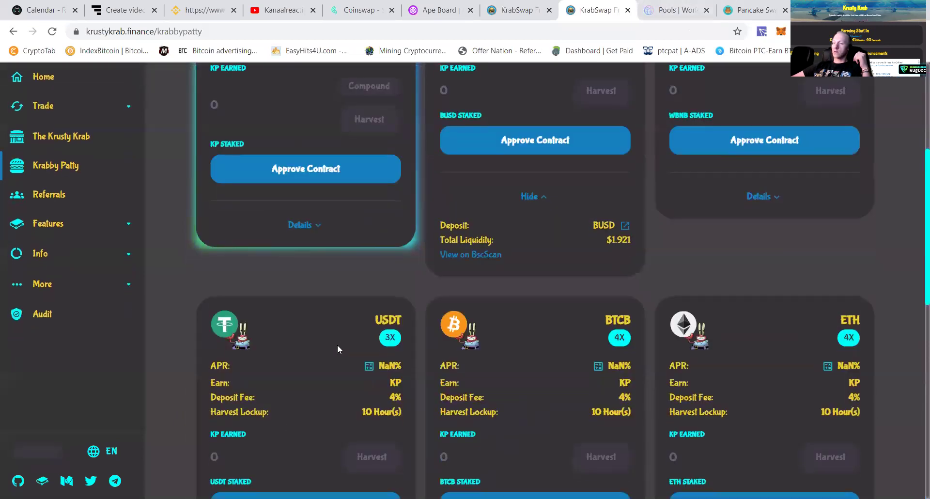
pyautogui.scroll(5, 365, 370)
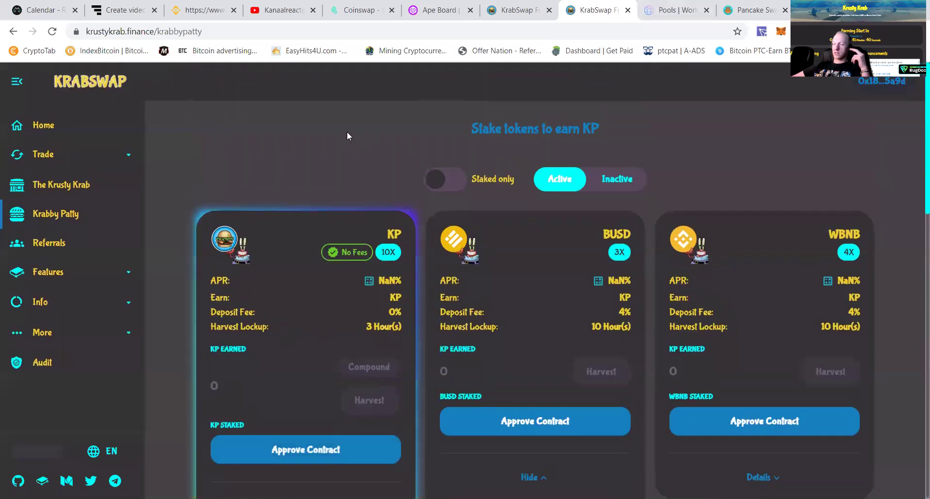
# - Set the PancakeSwap pair to USDT→ADA and enter the full 100 USDT balance
pyautogui.scroll(-6, 544, 150)
pyautogui.scroll(-10, 545, 150)
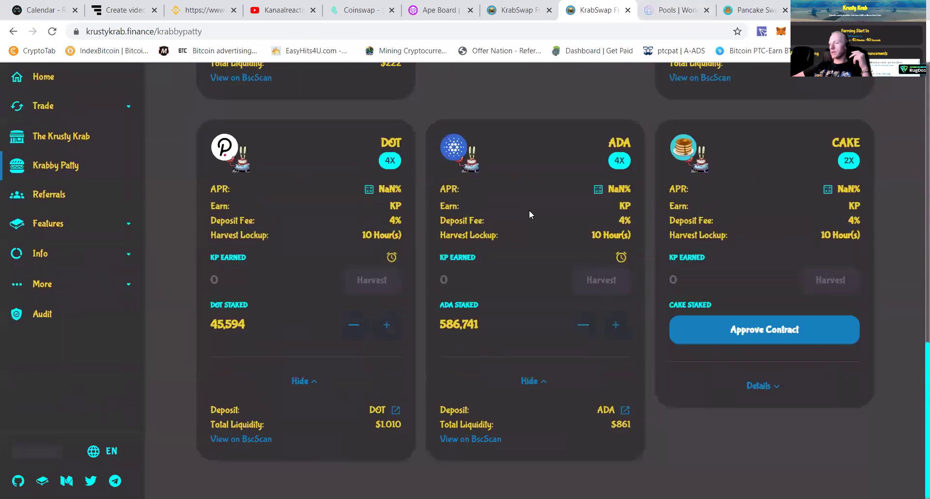
pyautogui.click(753, 10)
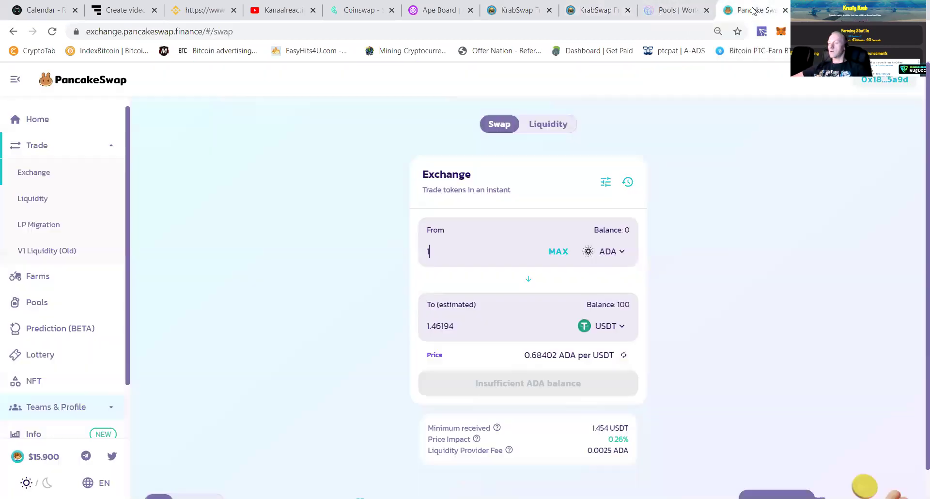
pyautogui.click(529, 280)
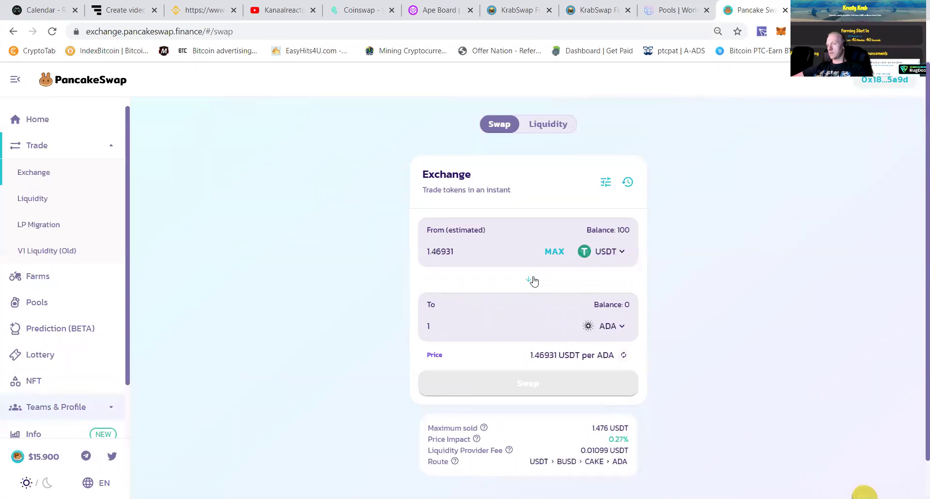
pyautogui.click(529, 280)
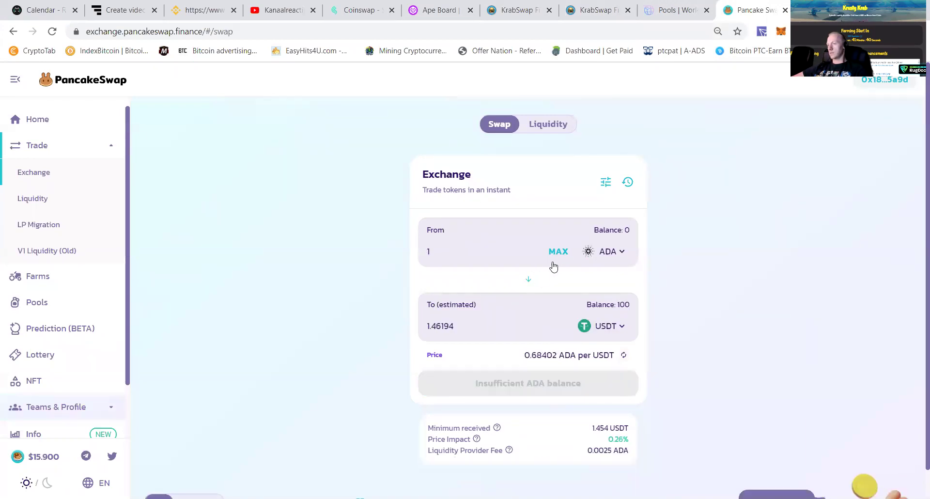
pyautogui.click(529, 280)
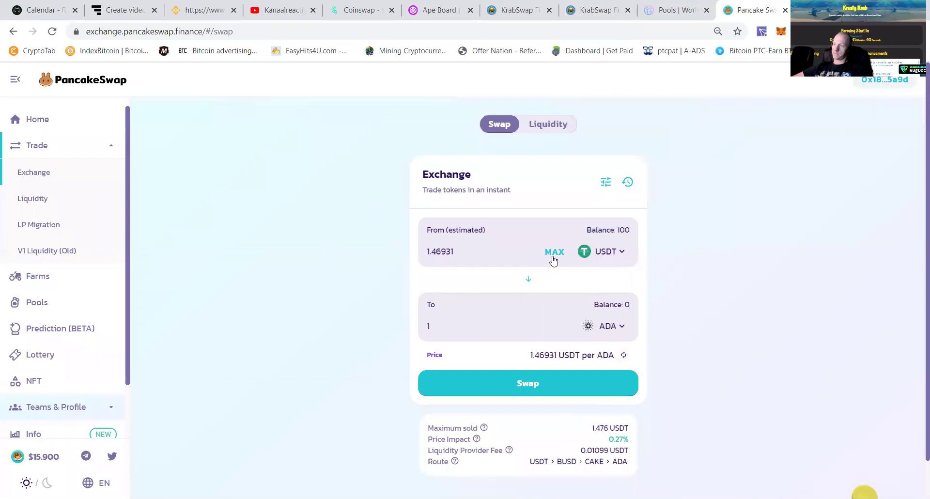
pyautogui.click(554, 251)
# - Attempt the 100 USDT swap, dismiss the error, approve USDT, then return to KrabSwap farms
pyautogui.click(518, 381)
pyautogui.click(518, 382)
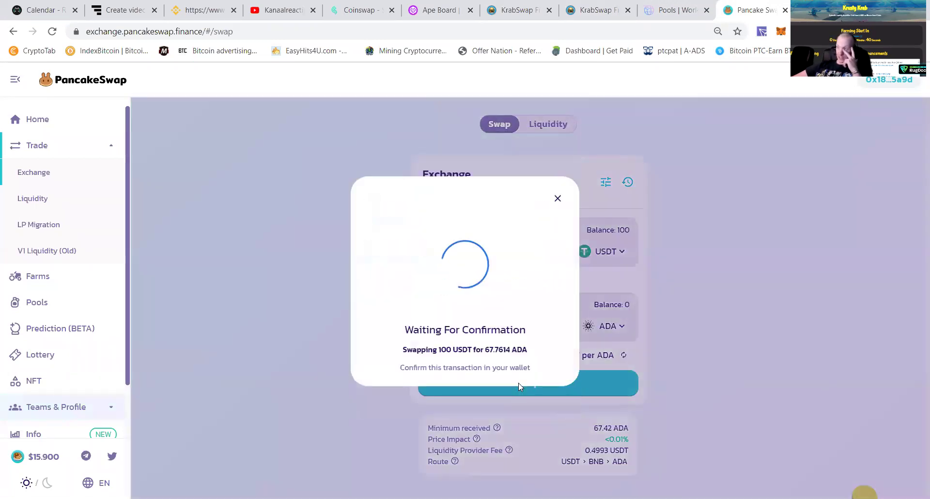
pyautogui.click(519, 385)
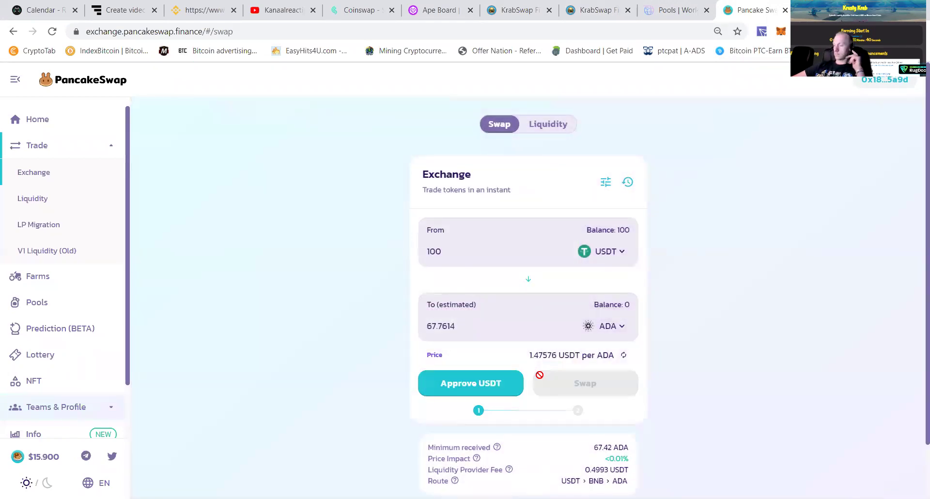
pyautogui.click(504, 383)
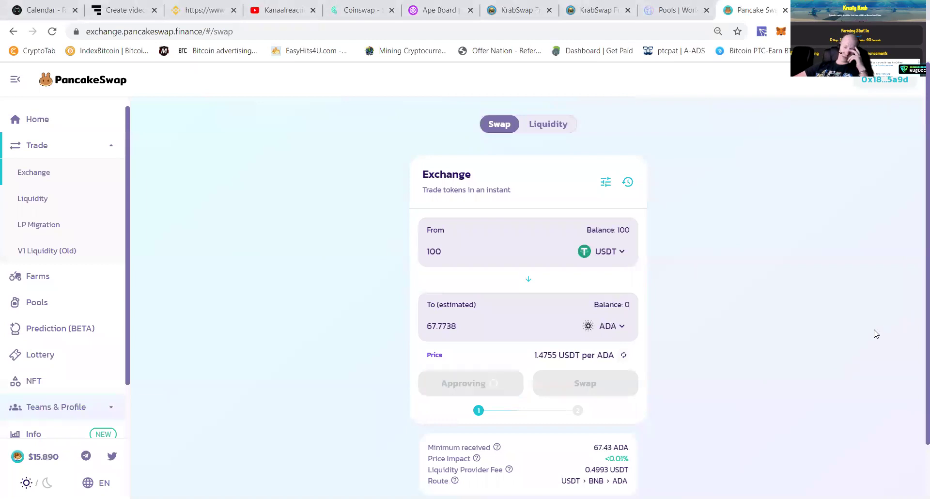
pyautogui.click(592, 9)
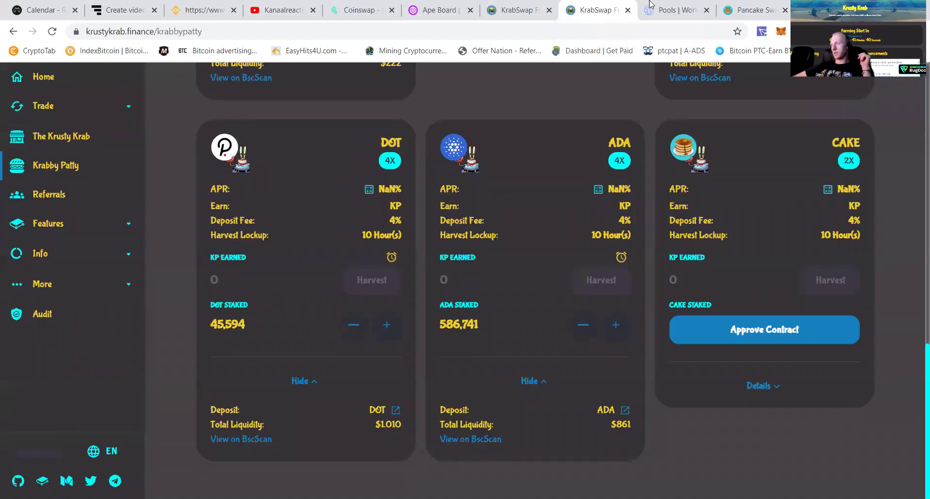
pyautogui.click(748, 10)
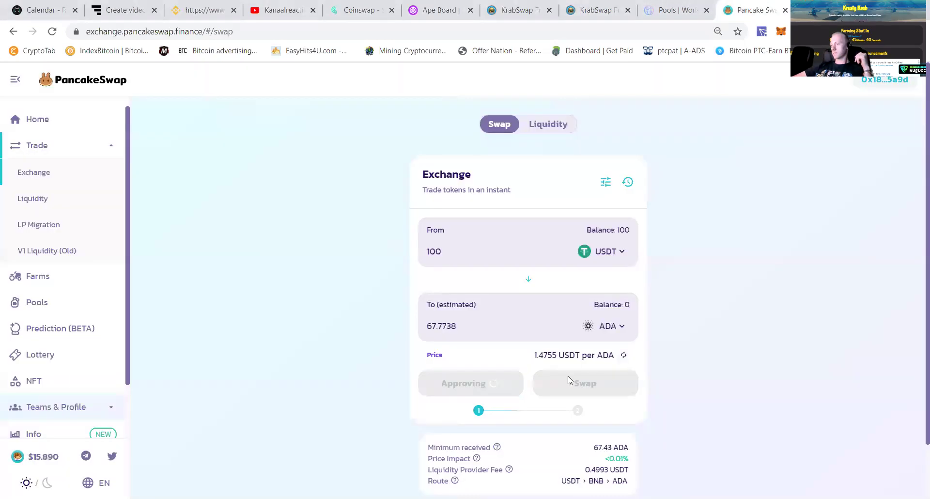
pyautogui.click(607, 6)
# - Approve the LINK-BNB LP contract in The Krusty Krab farms, then view PancakeSwap's USDT approval receipt
pyautogui.scroll(4, 87, 175)
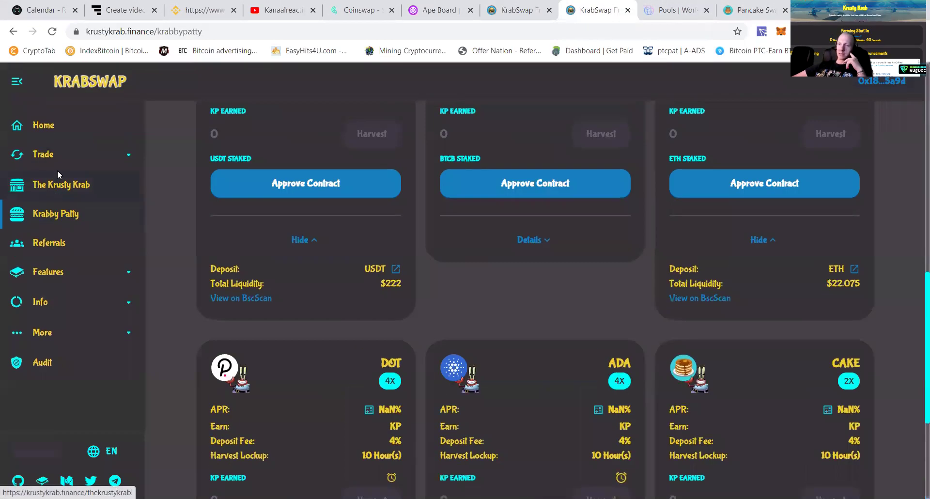
pyautogui.click(58, 176)
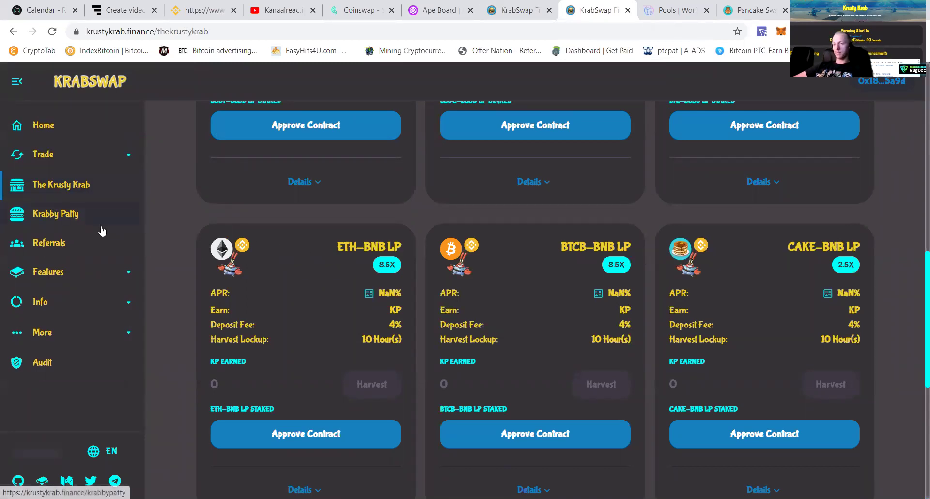
pyautogui.scroll(-7, 452, 332)
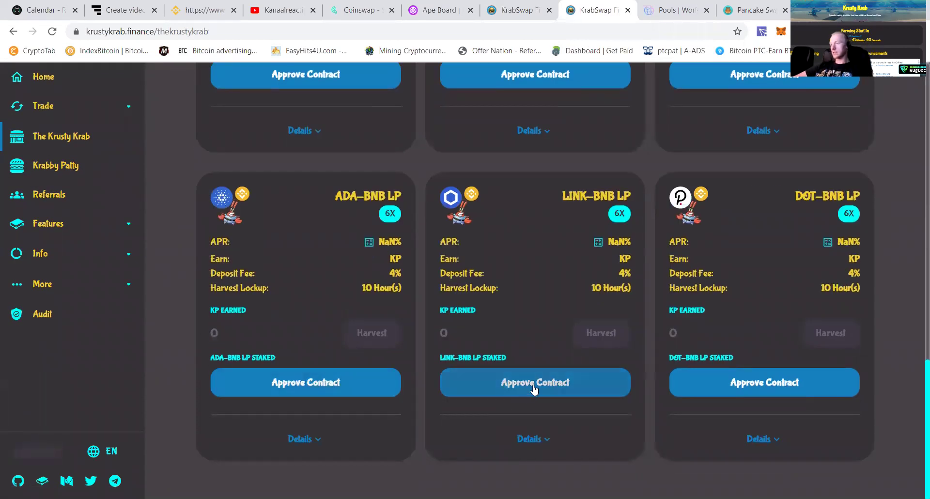
pyautogui.click(534, 439)
pyautogui.click(534, 439)
pyautogui.click(522, 384)
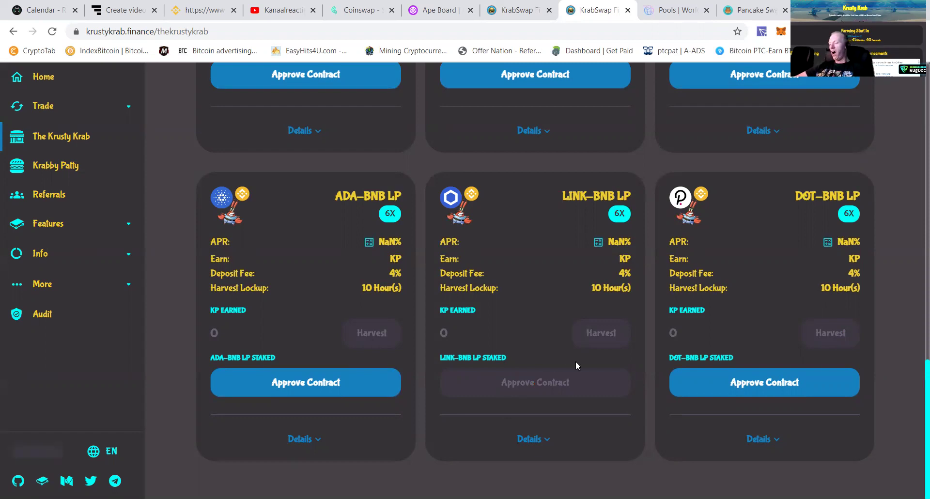
pyautogui.click(752, 10)
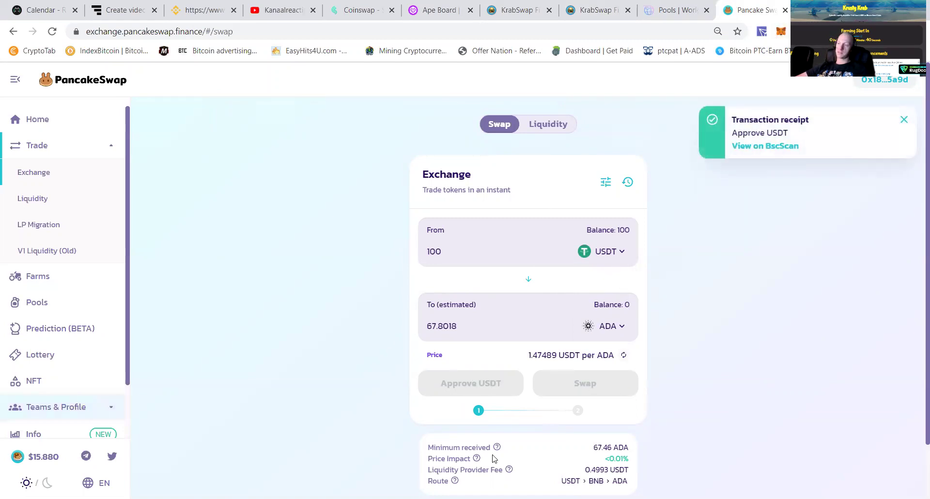
pyautogui.click(593, 9)
pyautogui.click(614, 376)
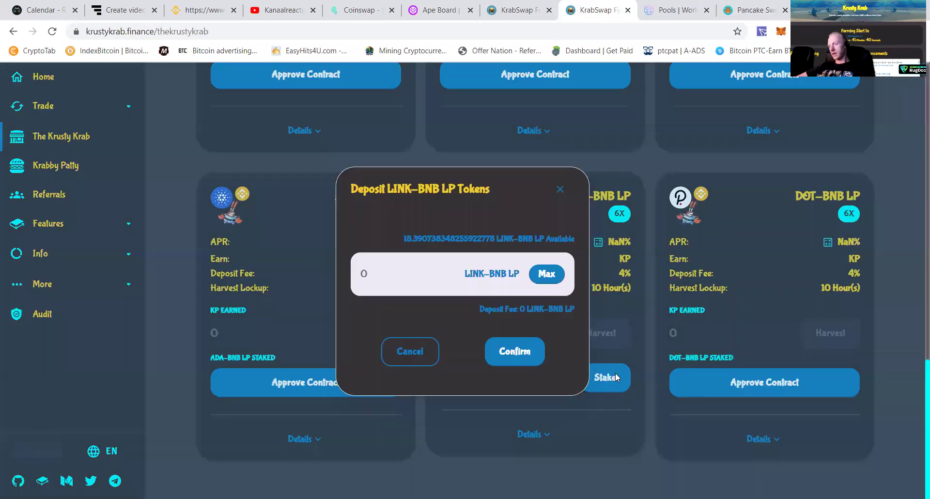
pyautogui.click(554, 275)
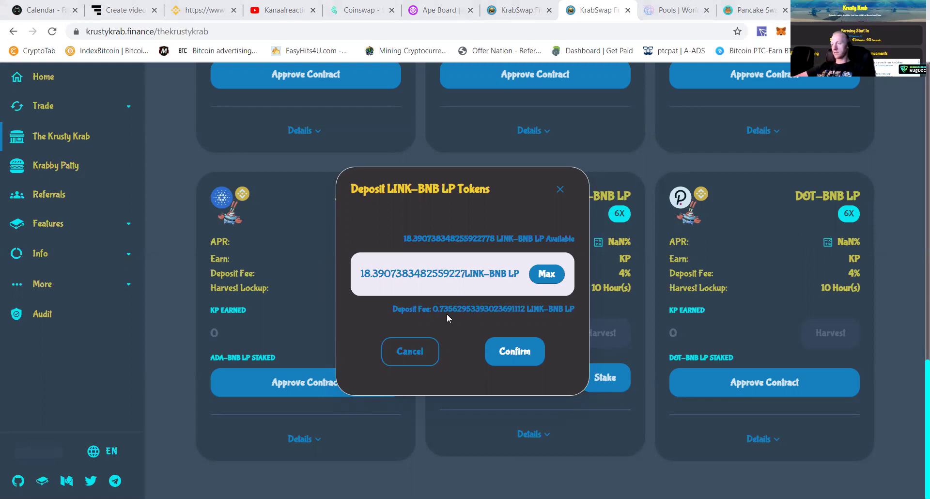
pyautogui.click(517, 339)
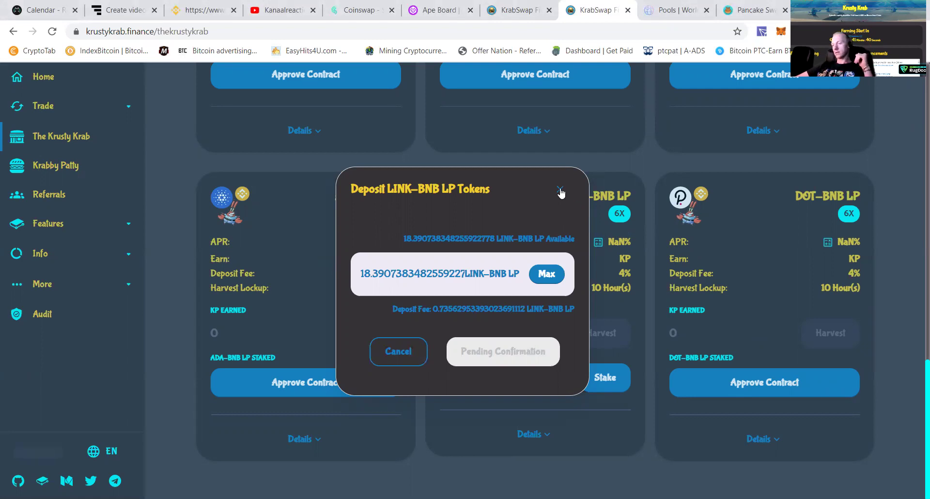
pyautogui.click(624, 164)
pyautogui.scroll(10, 310, 198)
pyautogui.scroll(3, 310, 199)
pyautogui.scroll(-4, 320, 277)
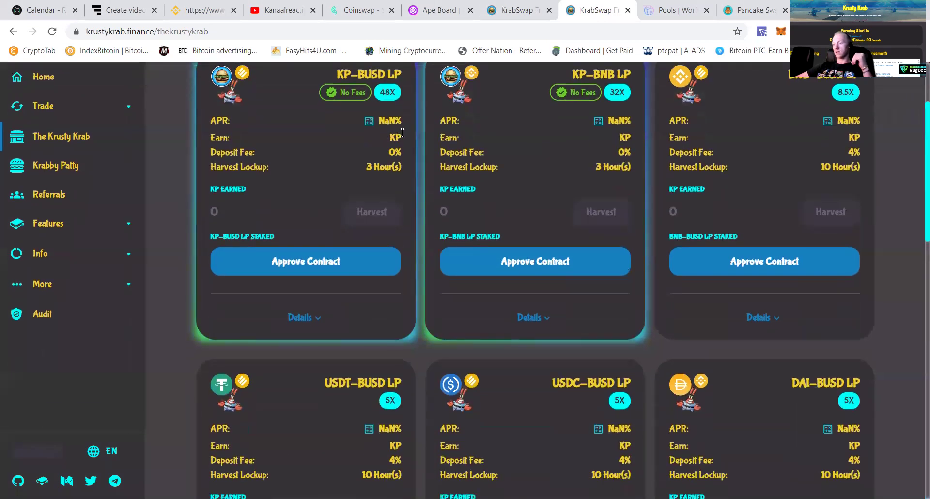
pyautogui.scroll(3, 363, 218)
pyautogui.doubleClick(387, 192)
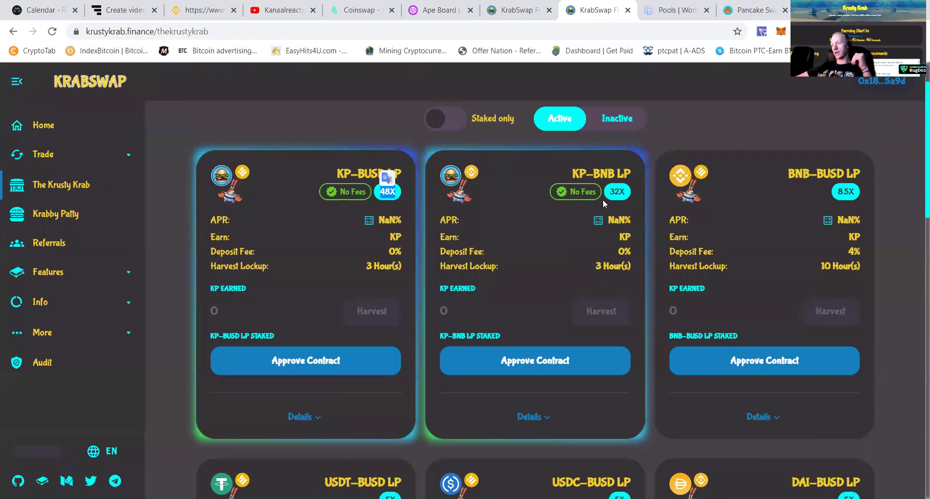
pyautogui.doubleClick(616, 191)
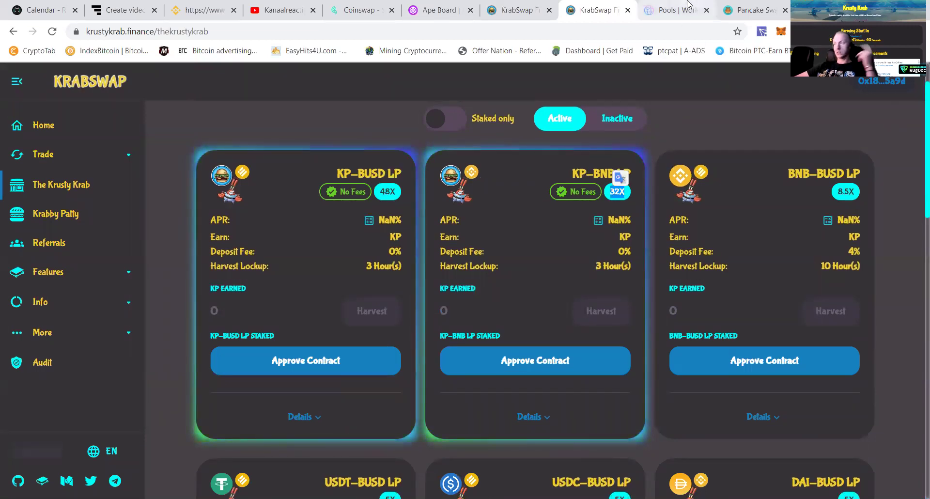
# - Confirm the 100 USDT to ADA swap and dismiss the submitted notice
pyautogui.click(759, 11)
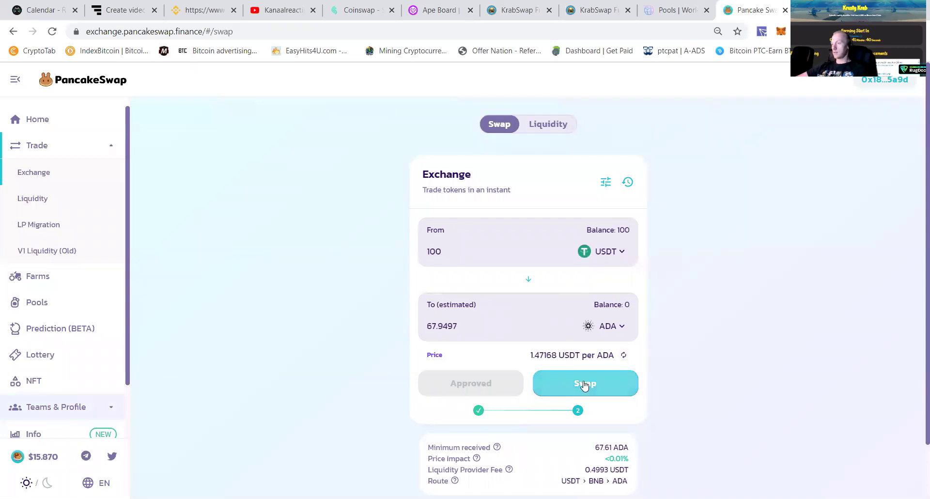
pyautogui.click(586, 385)
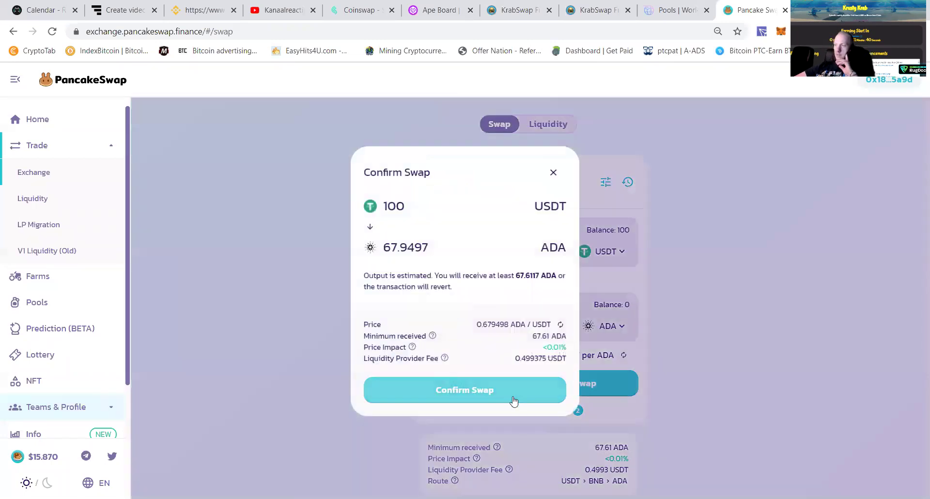
pyautogui.click(515, 394)
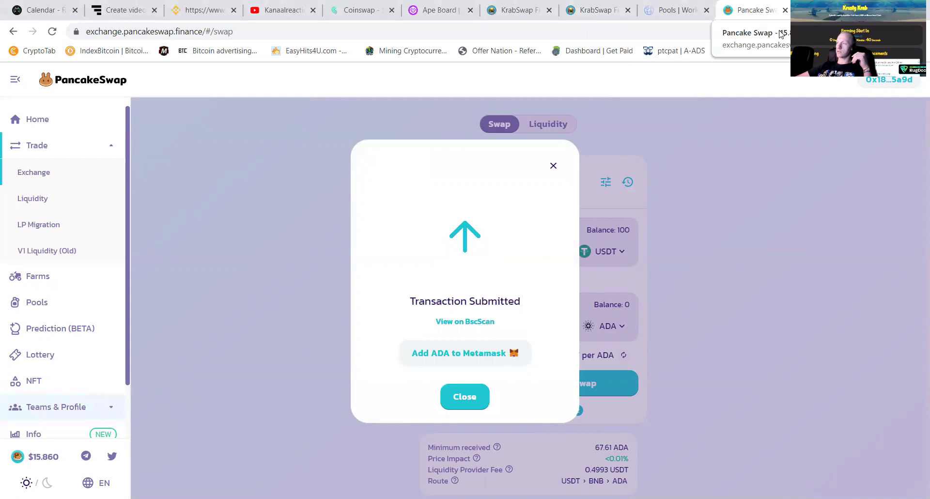
pyautogui.click(551, 165)
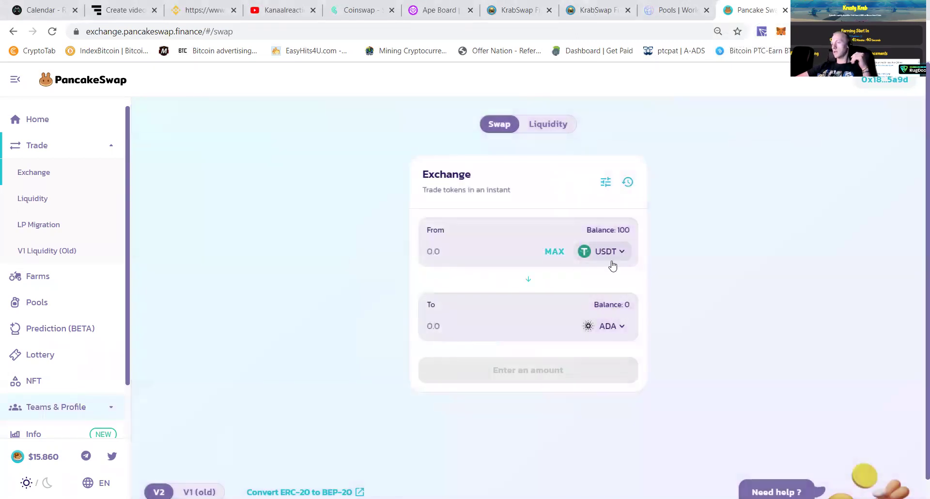
# - Browse the token list and close it without choosing a token
pyautogui.click(609, 324)
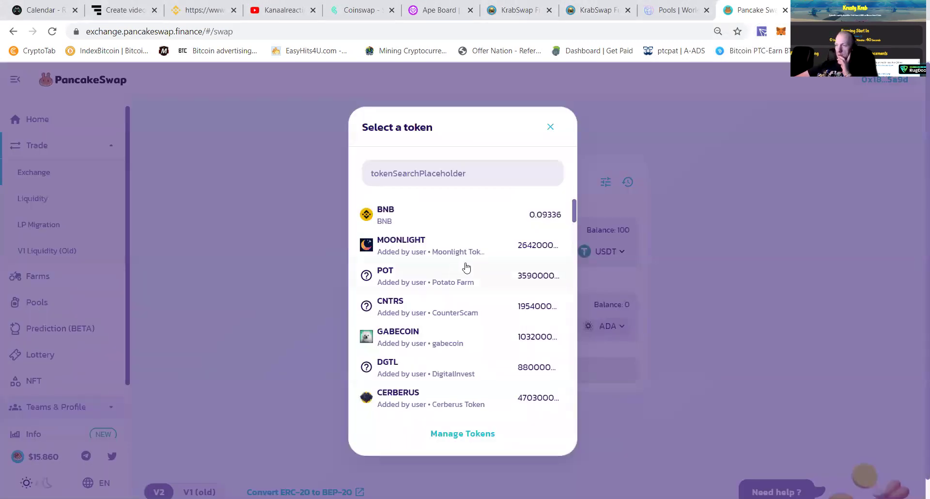
pyautogui.scroll(-6, 466, 267)
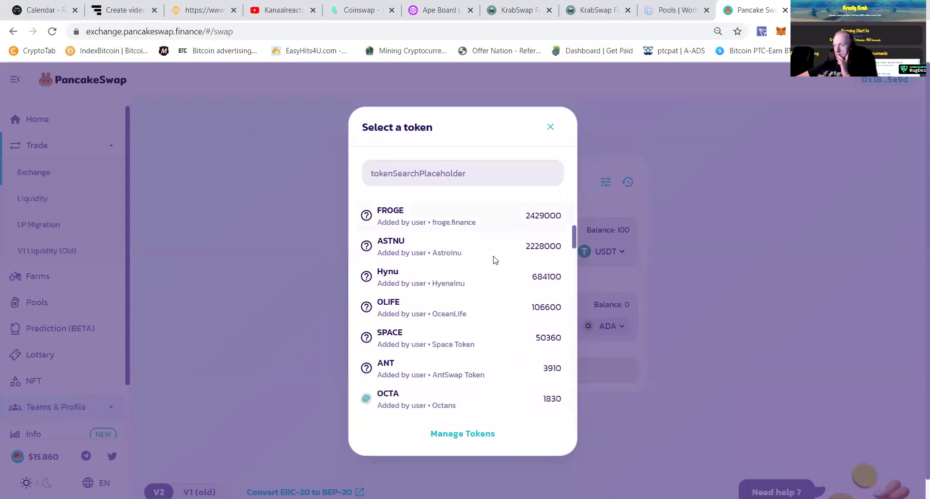
pyautogui.scroll(-3, 494, 260)
pyautogui.scroll(-3, 494, 260)
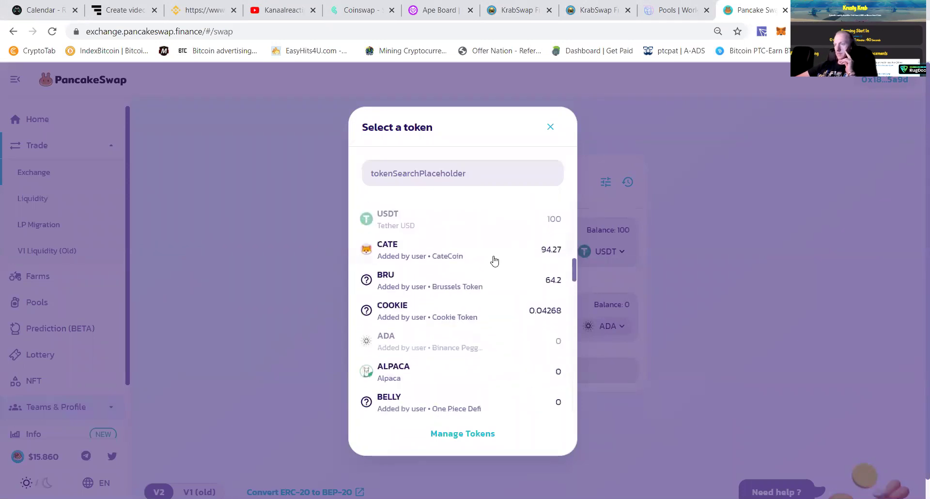
pyautogui.scroll(-2, 494, 262)
pyautogui.scroll(2, 494, 262)
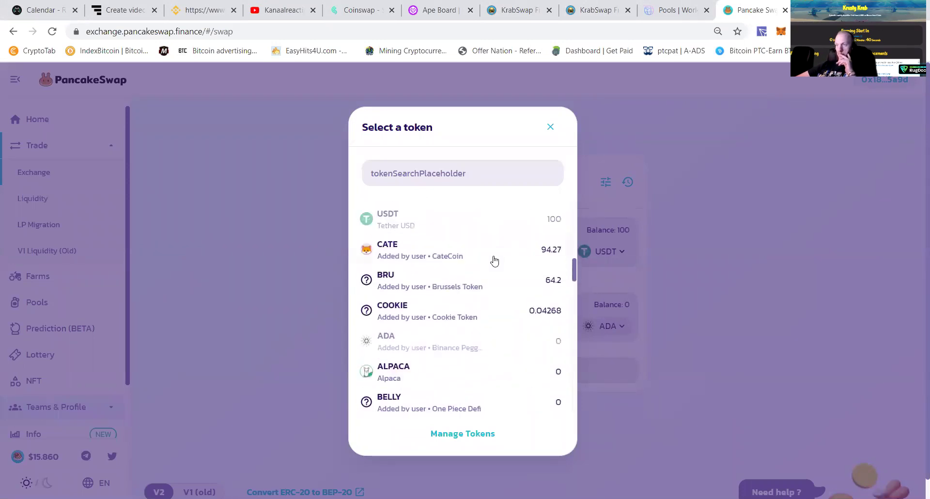
pyautogui.scroll(-1, 494, 261)
pyautogui.scroll(-1, 494, 260)
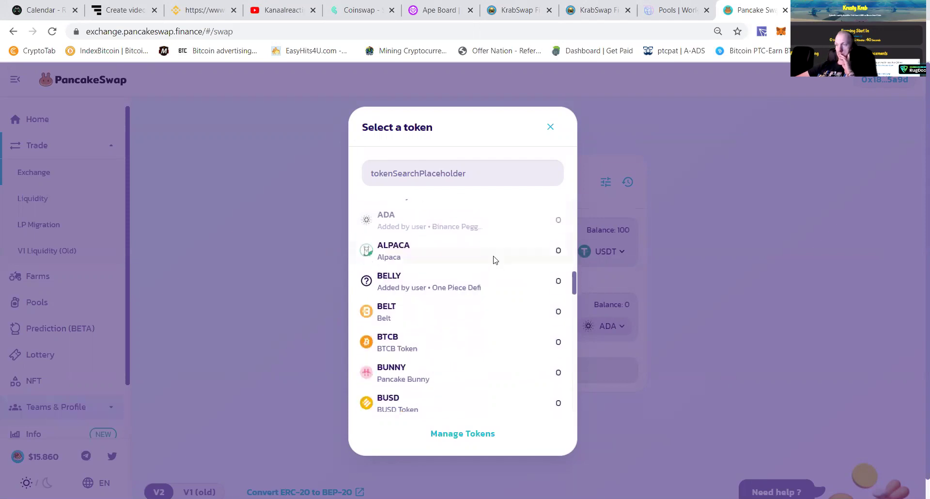
pyautogui.scroll(-10, 495, 260)
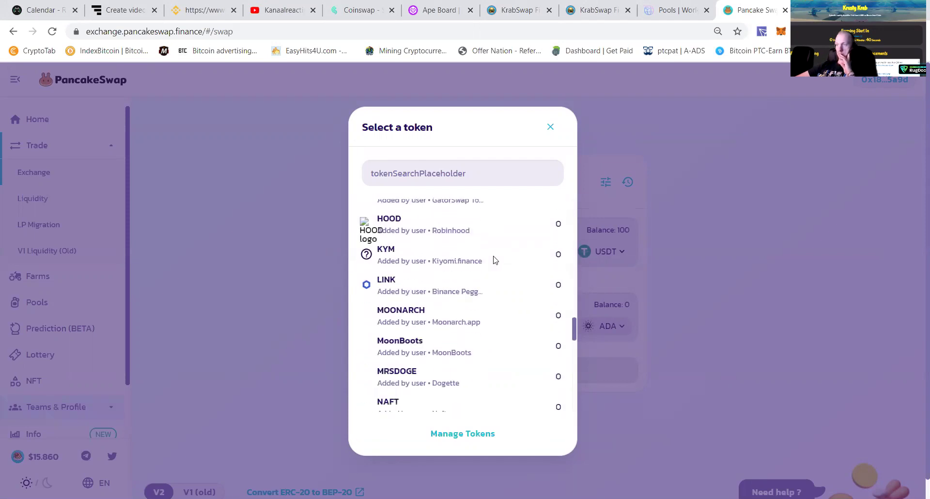
pyautogui.scroll(10, 494, 259)
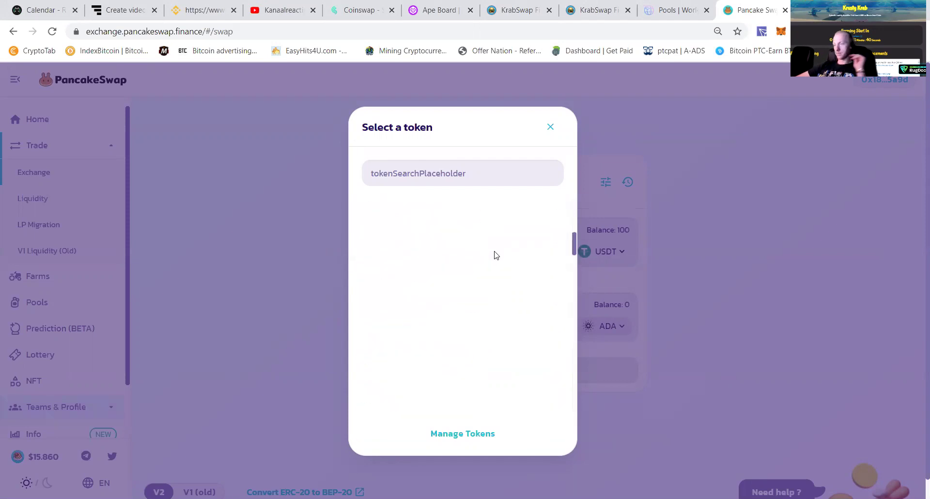
pyautogui.click(683, 196)
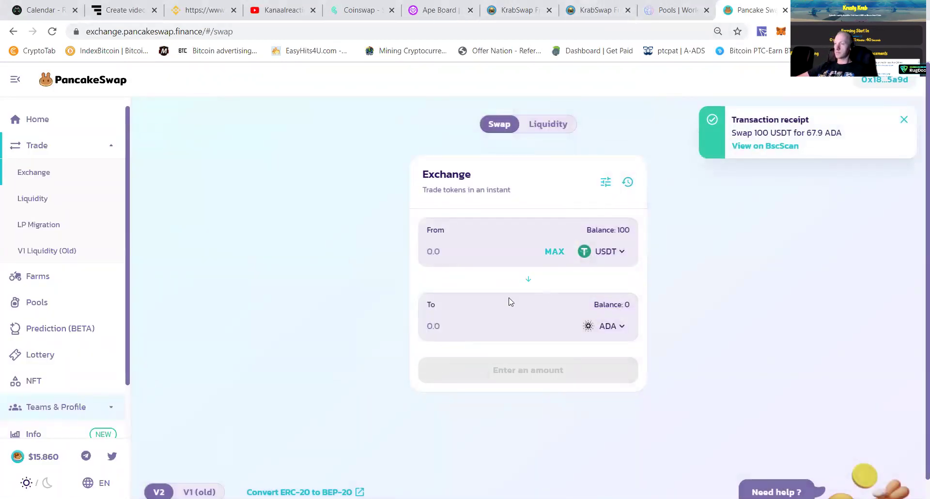
# - Deposit the full 67.9487 ADA balance into the Krabby Patty ADA pool, reaching 651,972 ADA staked
pyautogui.click(593, 11)
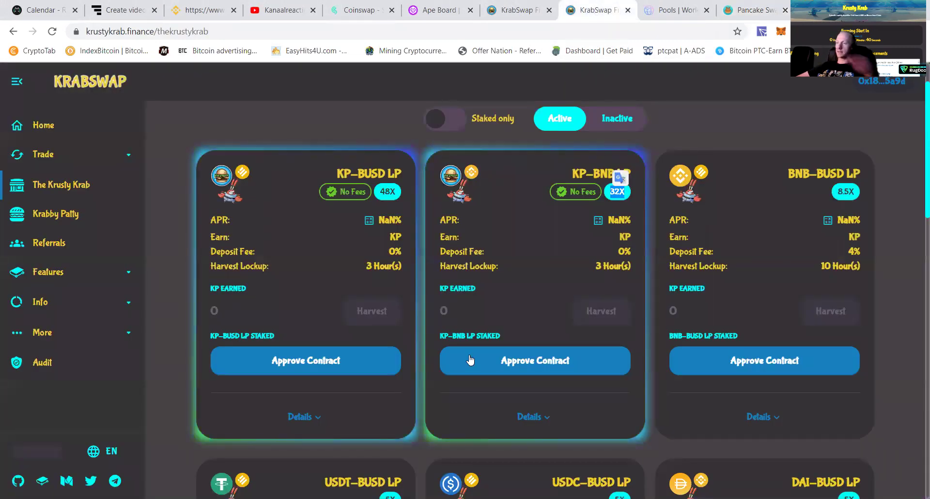
pyautogui.scroll(-10, 469, 359)
pyautogui.scroll(4, 73, 233)
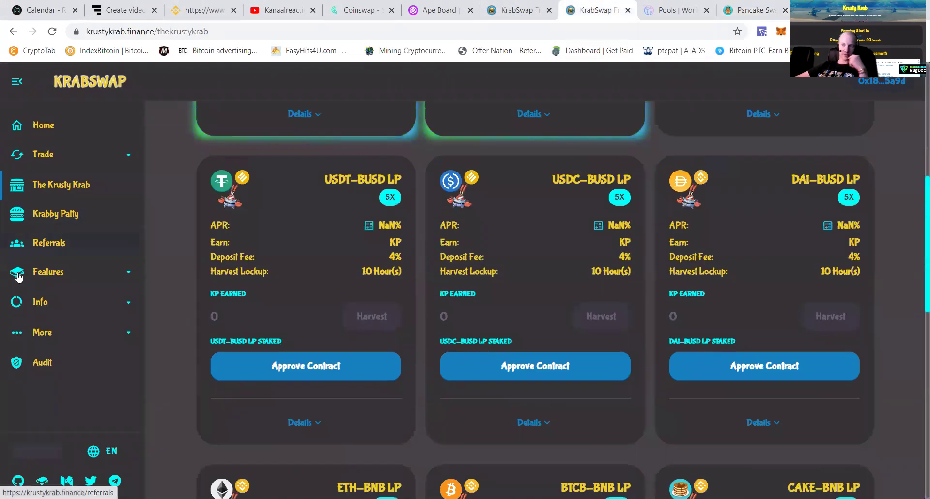
pyautogui.click(64, 214)
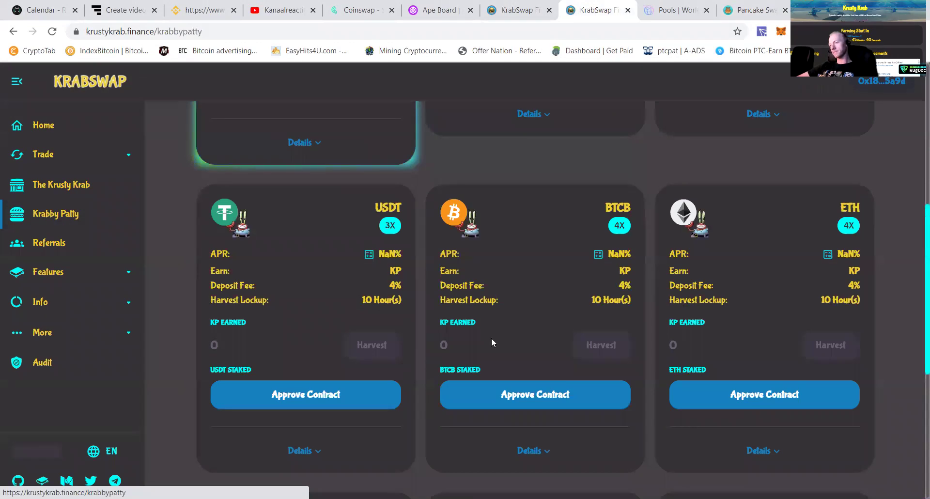
pyautogui.scroll(-6, 503, 341)
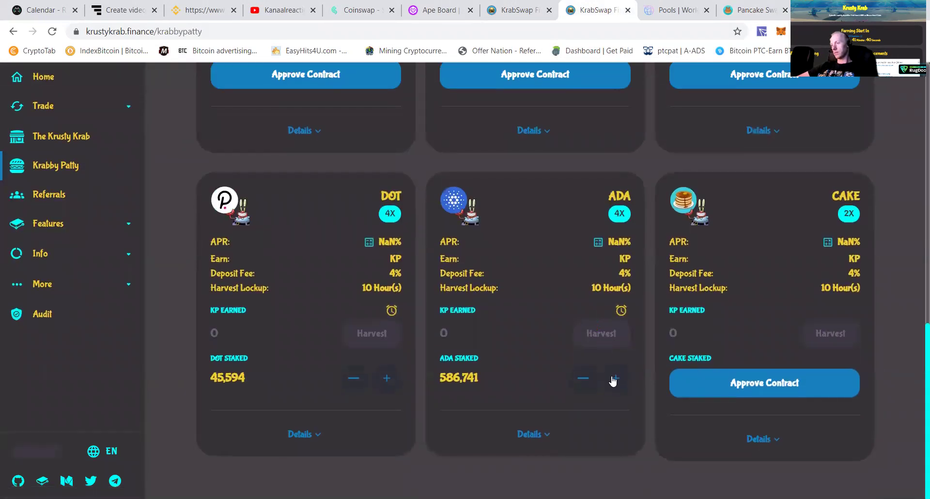
pyautogui.click(615, 378)
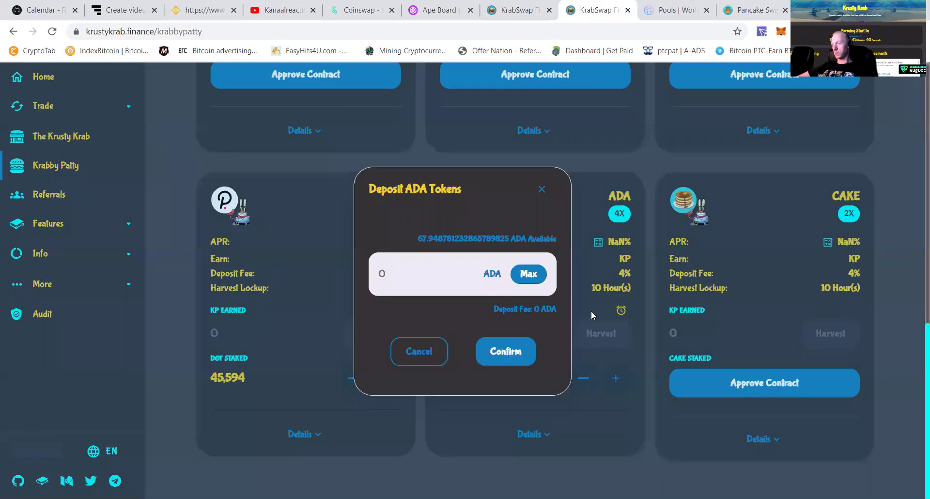
pyautogui.click(528, 274)
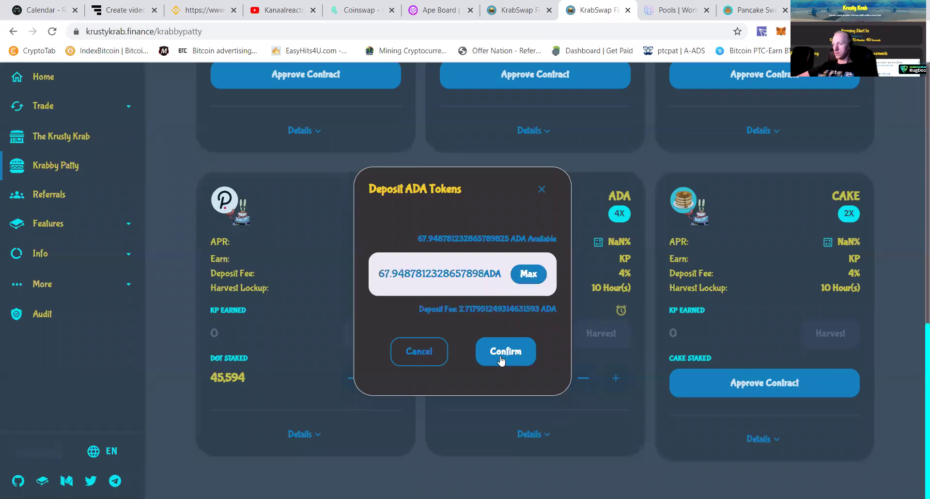
pyautogui.click(522, 358)
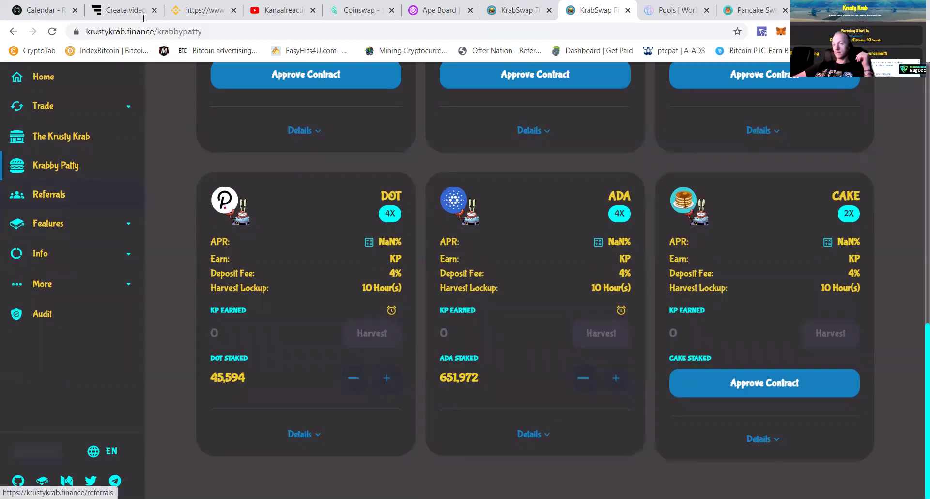
pyautogui.click(172, 35)
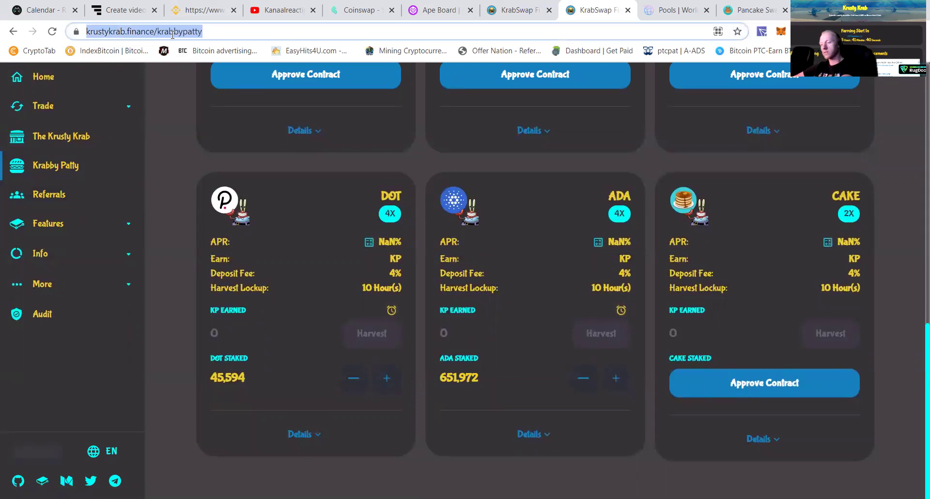
pyautogui.write('kr')
pyautogui.click(126, 311)
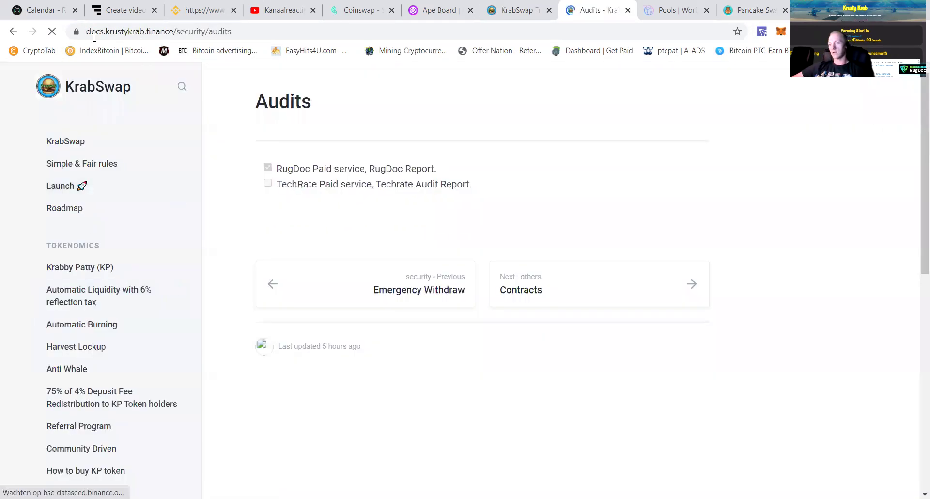
pyautogui.click(12, 31)
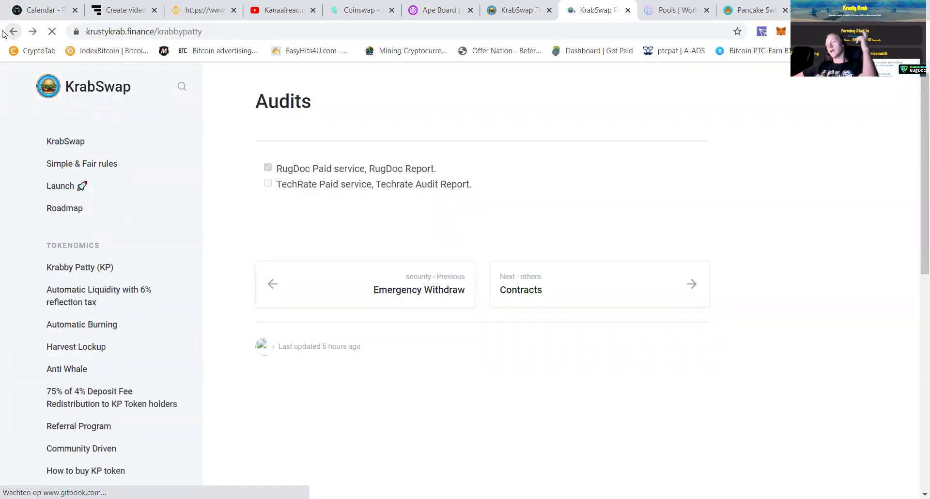